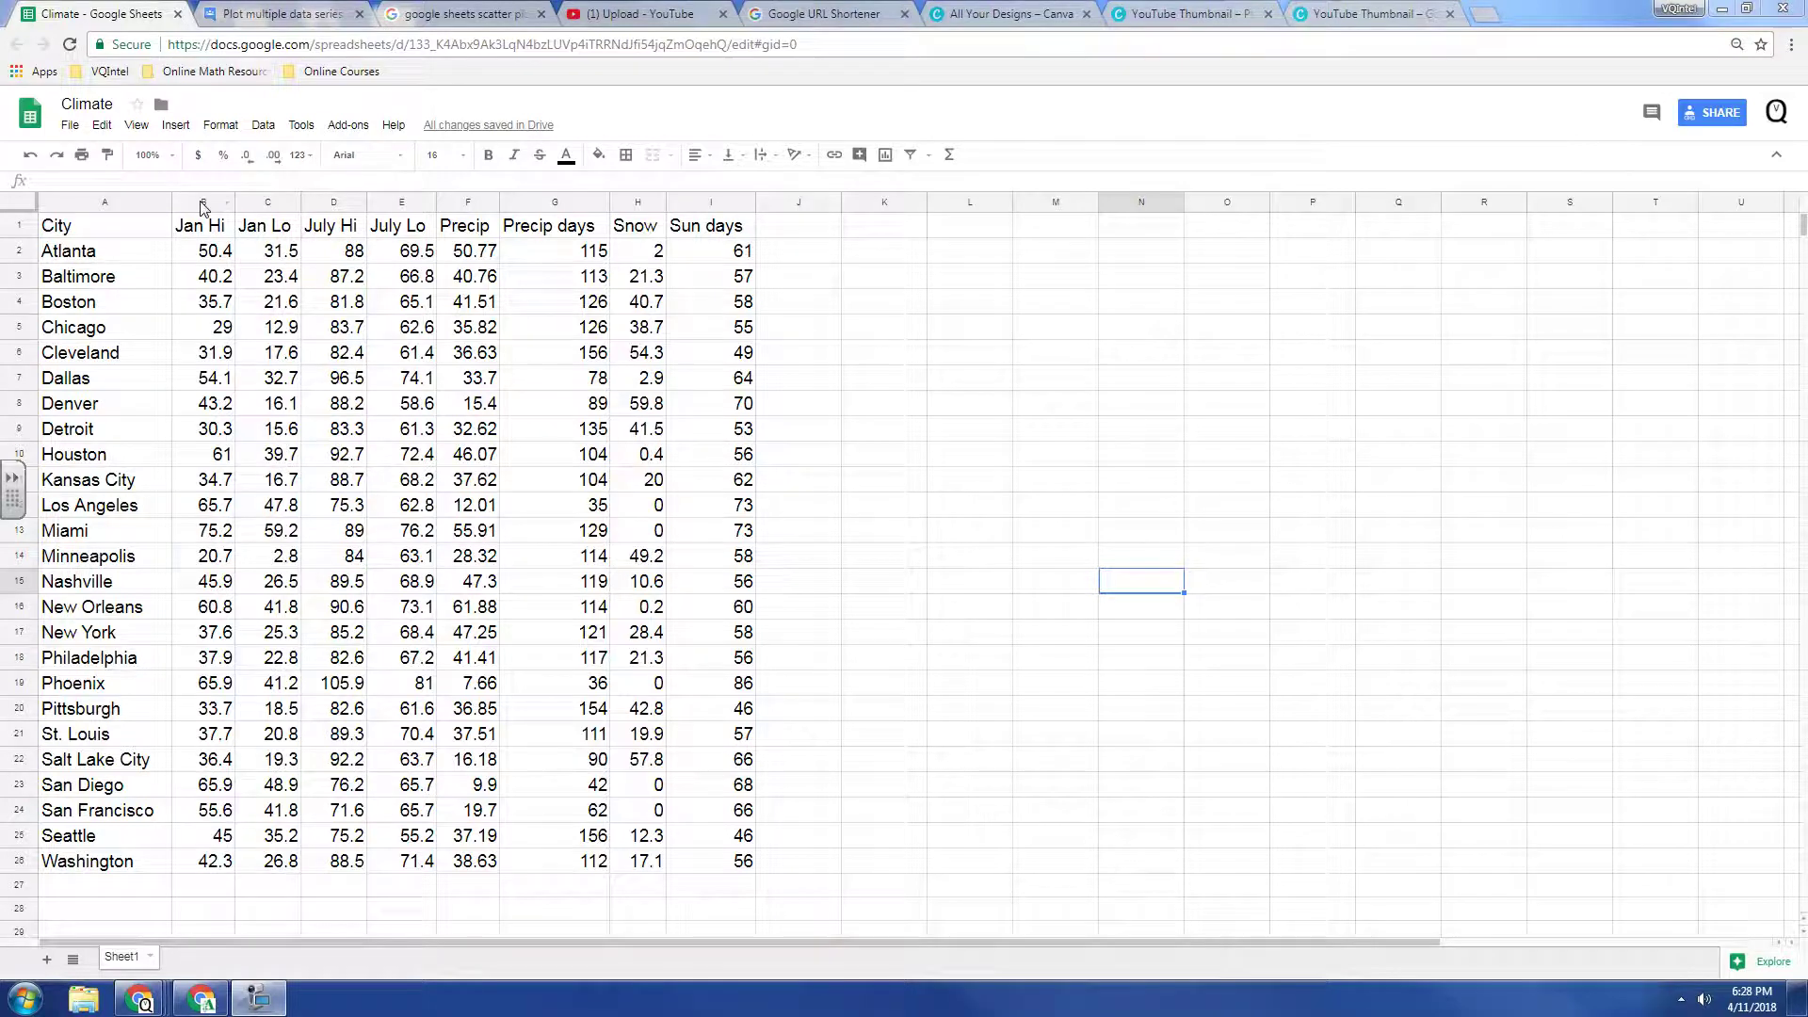
Step: Insert a scatter chart of the Jan Hi, Jan Lo and July Hi columns and move it slightly up the sheet
left_click_drag(202, 206, 333, 199)
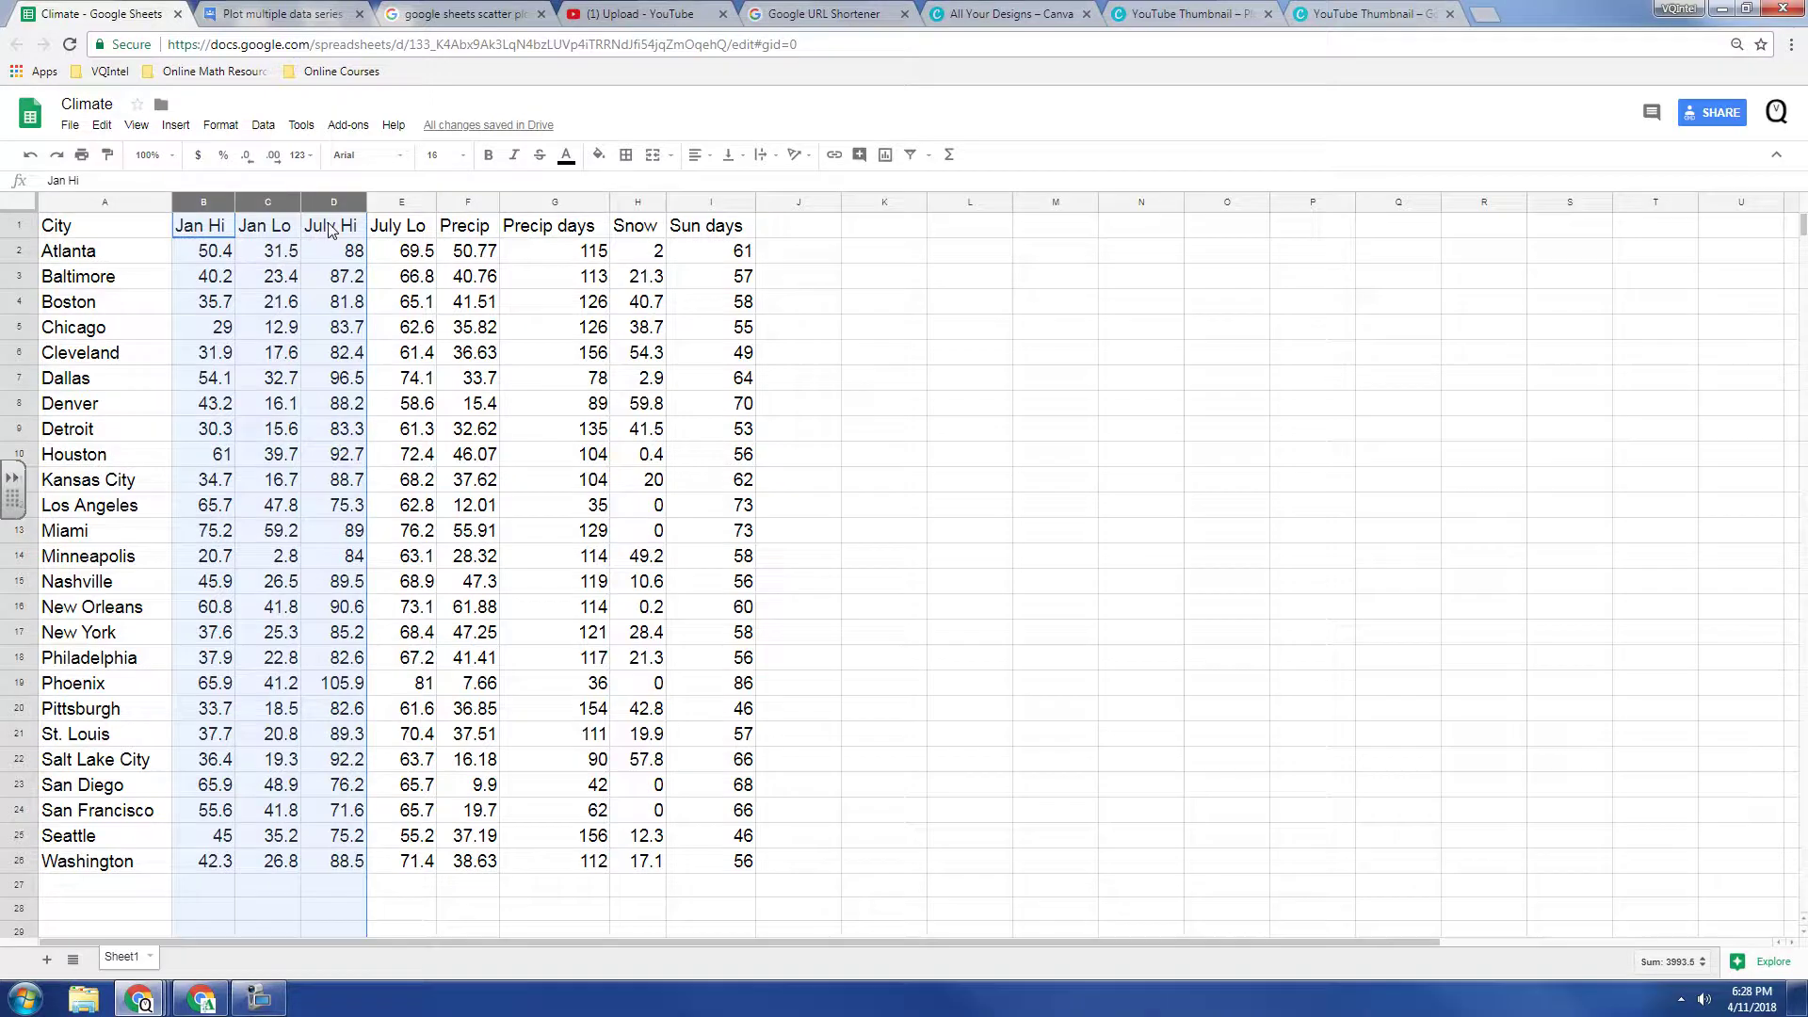
left_click(176, 125)
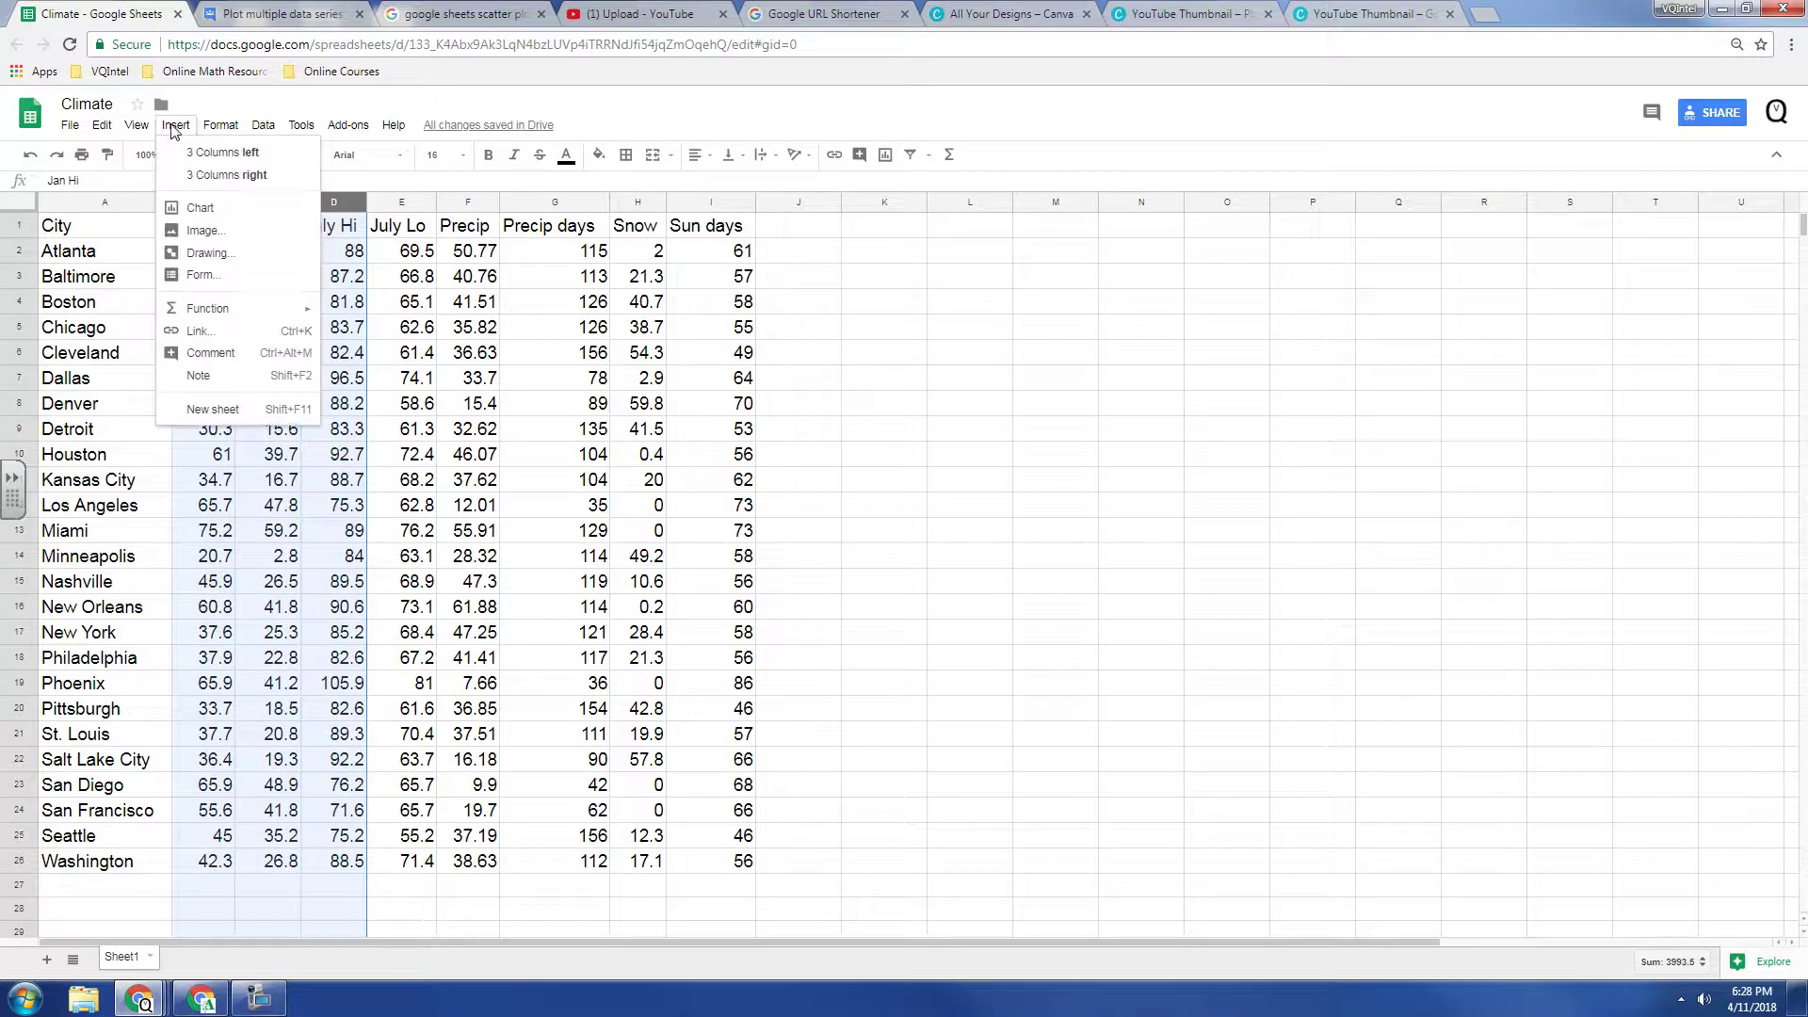
left_click(215, 217)
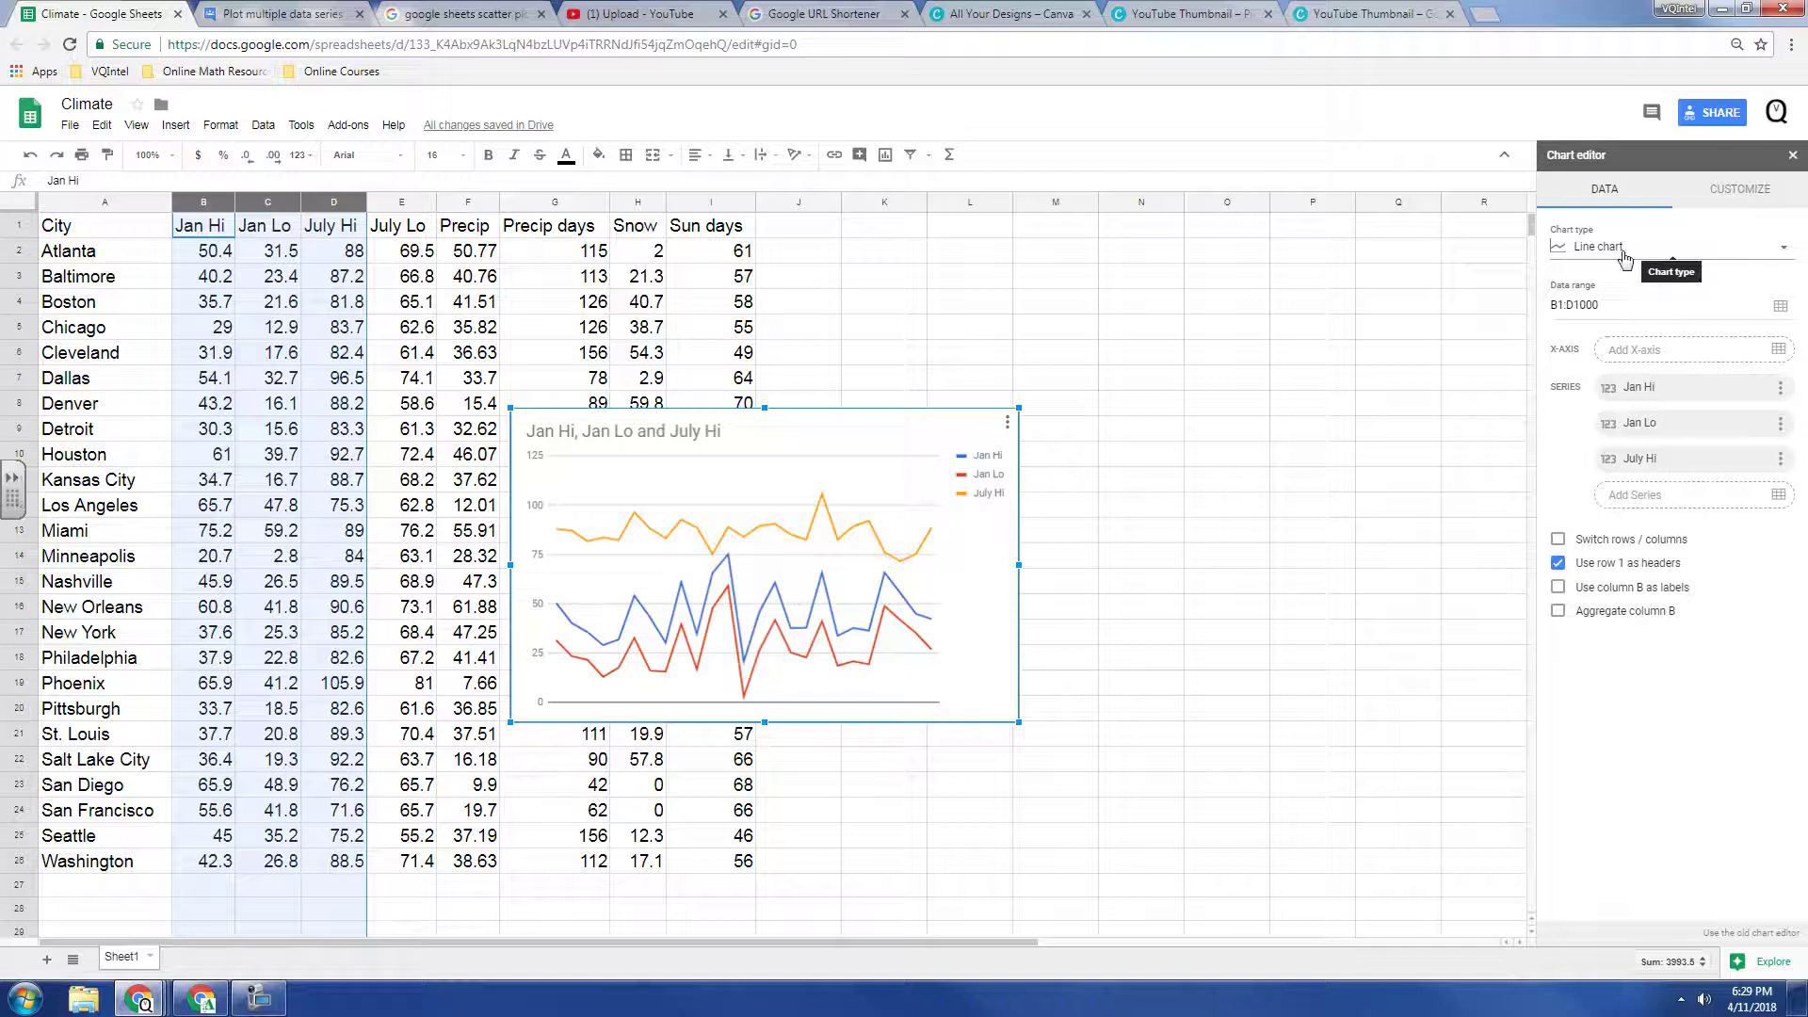
left_click(1619, 255)
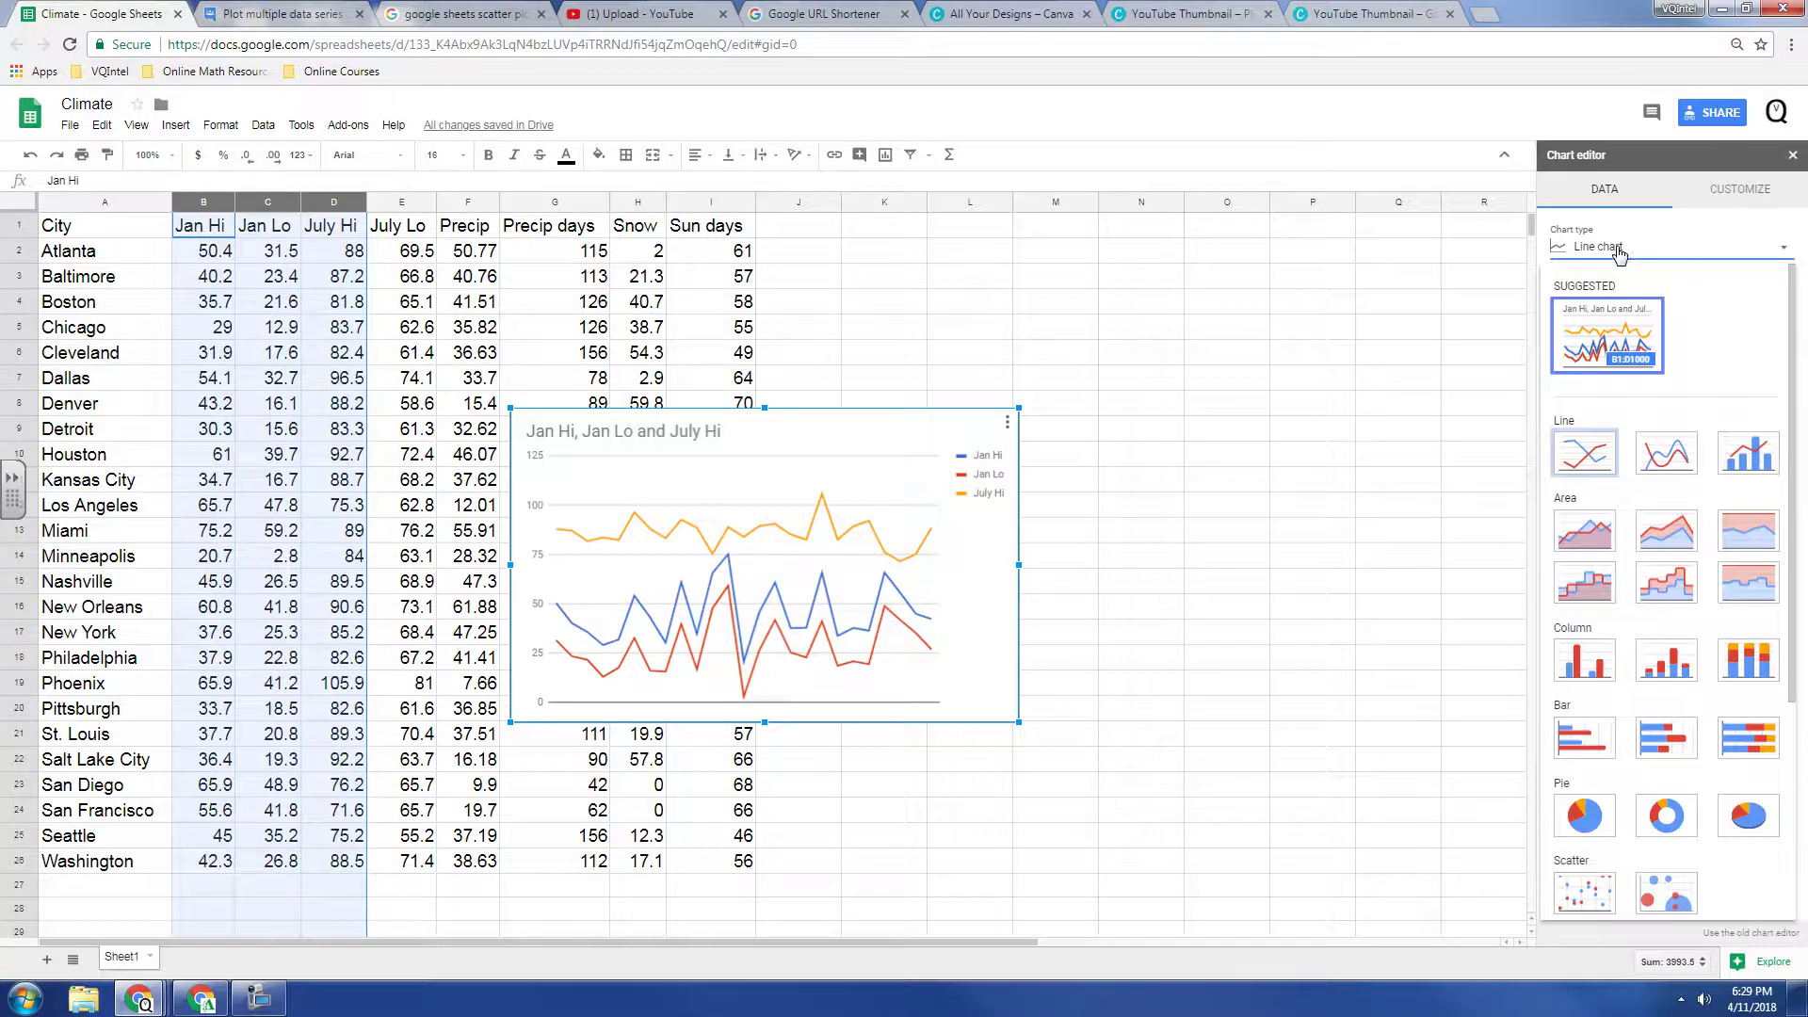
left_click(1585, 906)
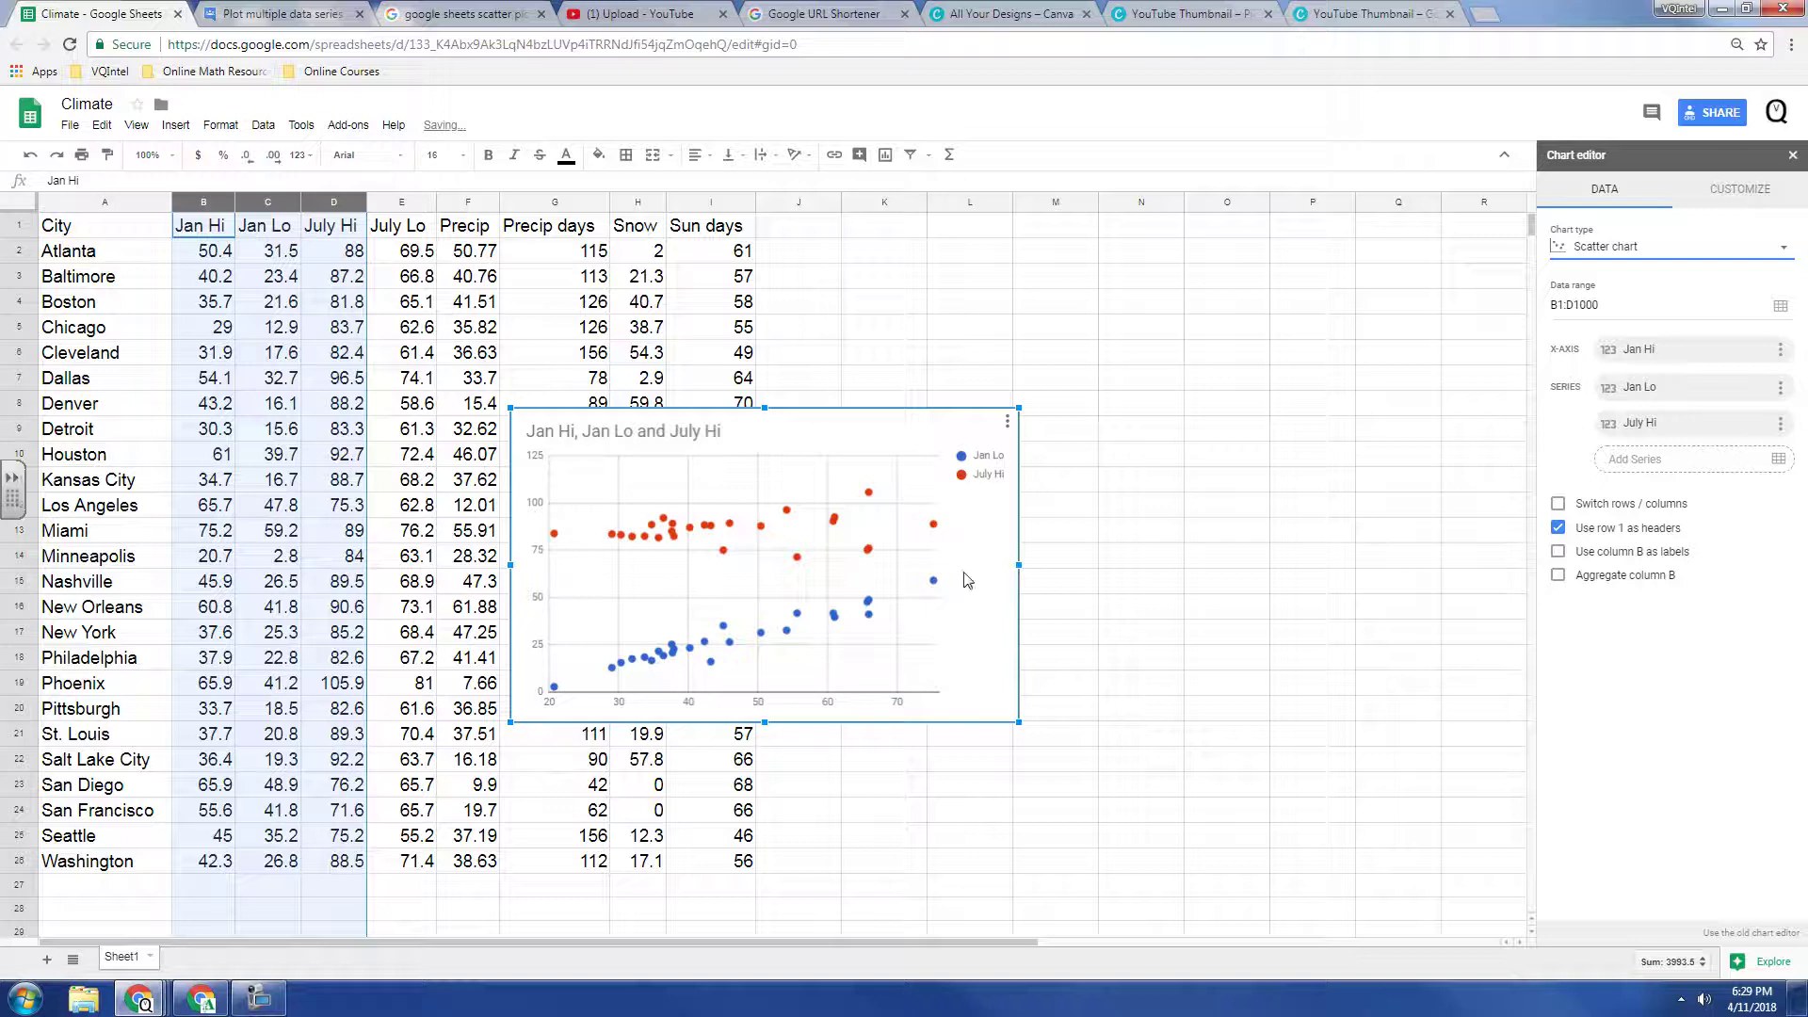
left_click_drag(989, 579, 1004, 508)
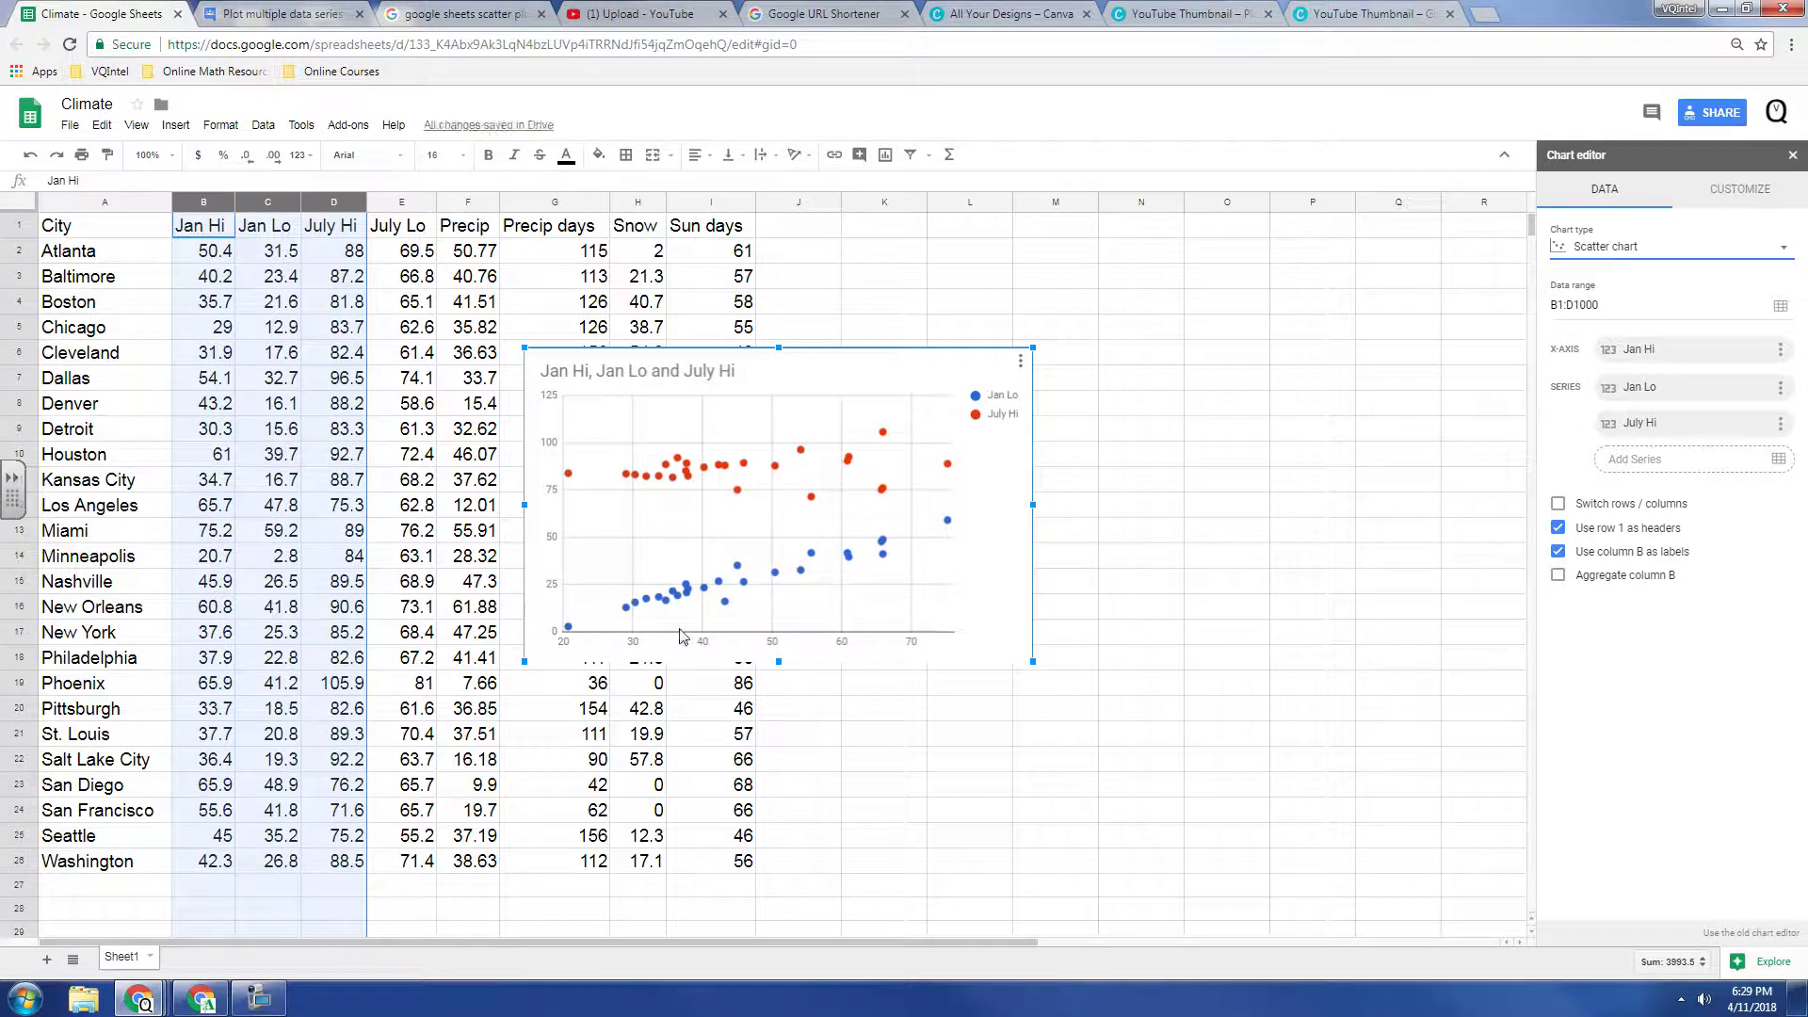
Step: Set the chart's horizontal axis title to "January High Temperature"
left_click(1735, 191)
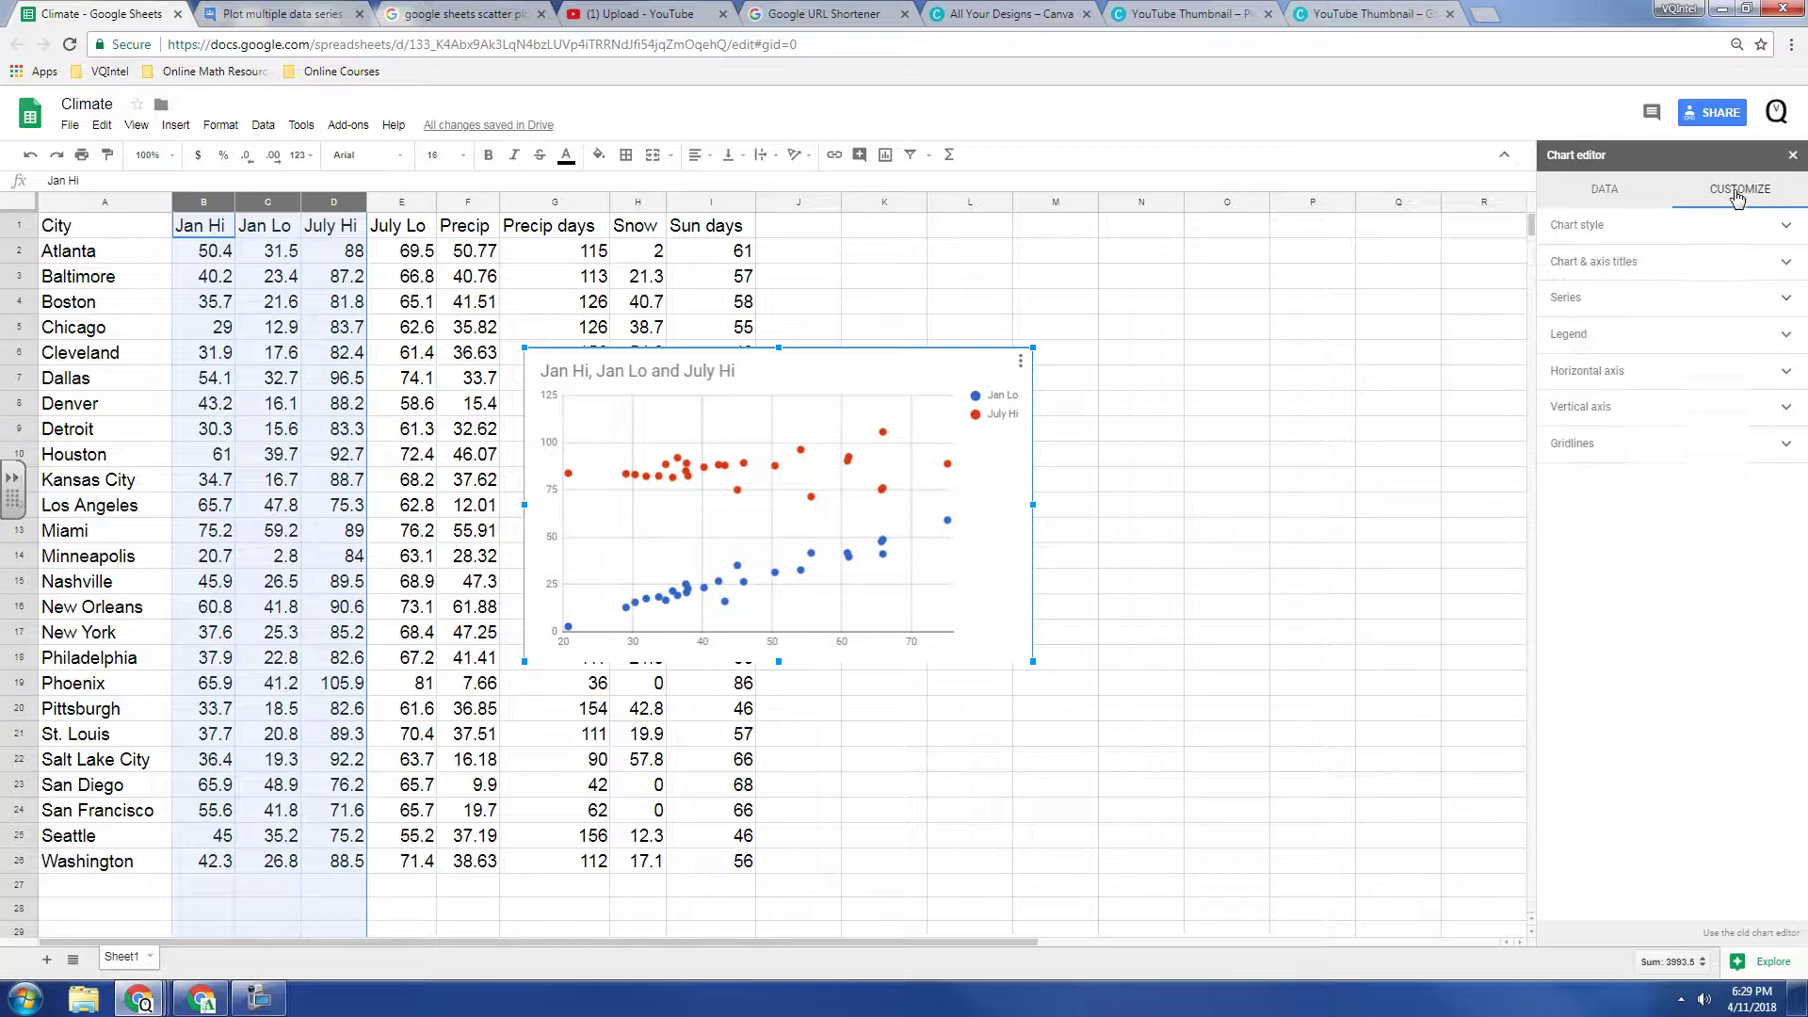
left_click(1661, 267)
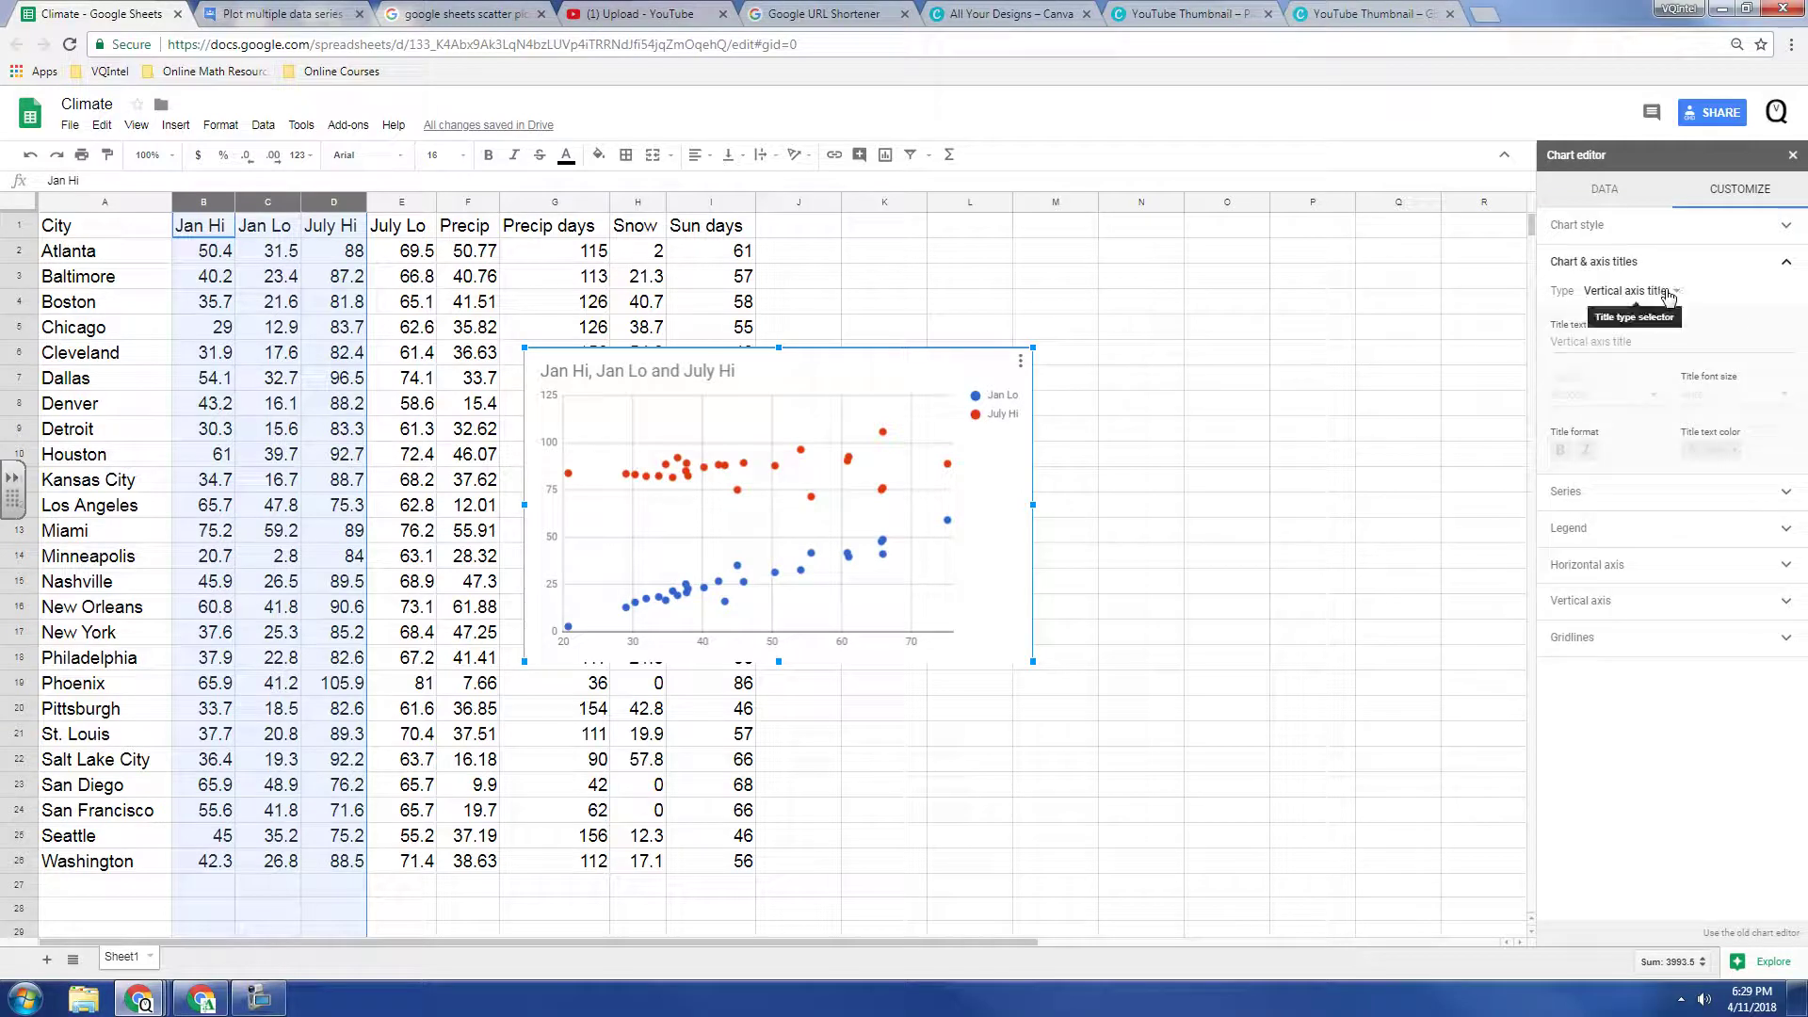
left_click(1658, 290)
left_click(1656, 271)
left_click(1667, 343)
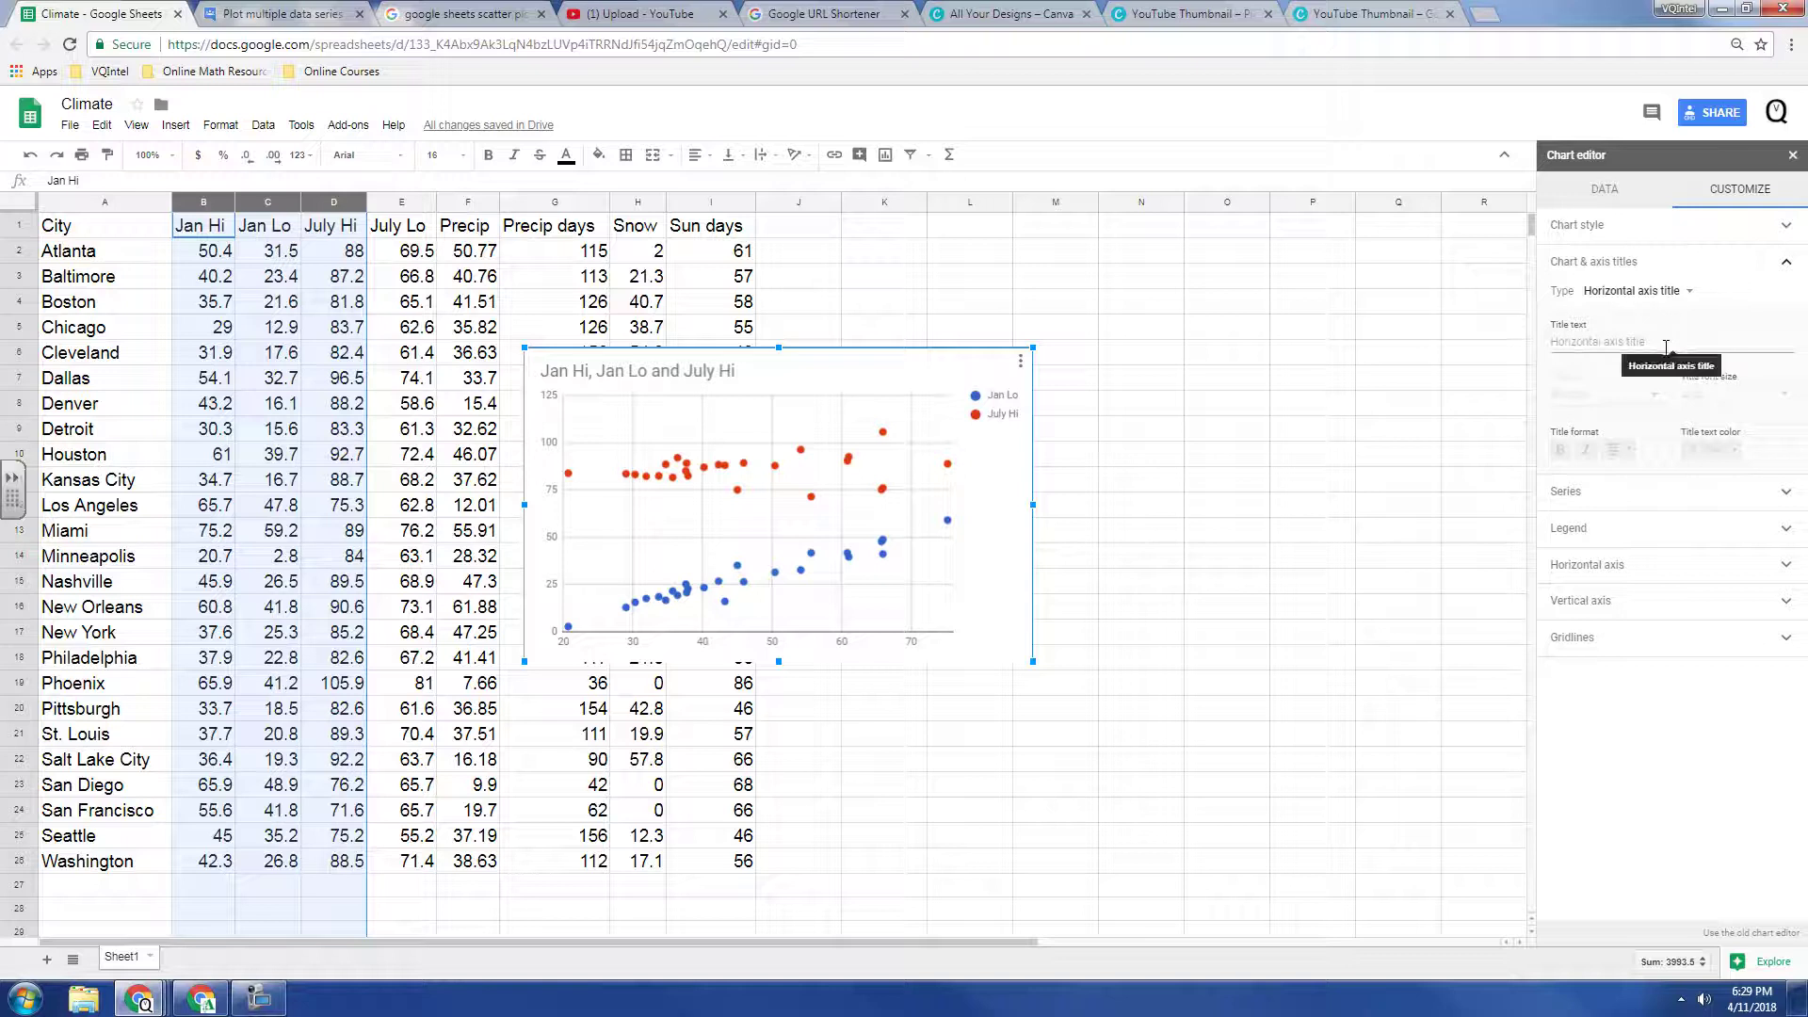
type("Januar")
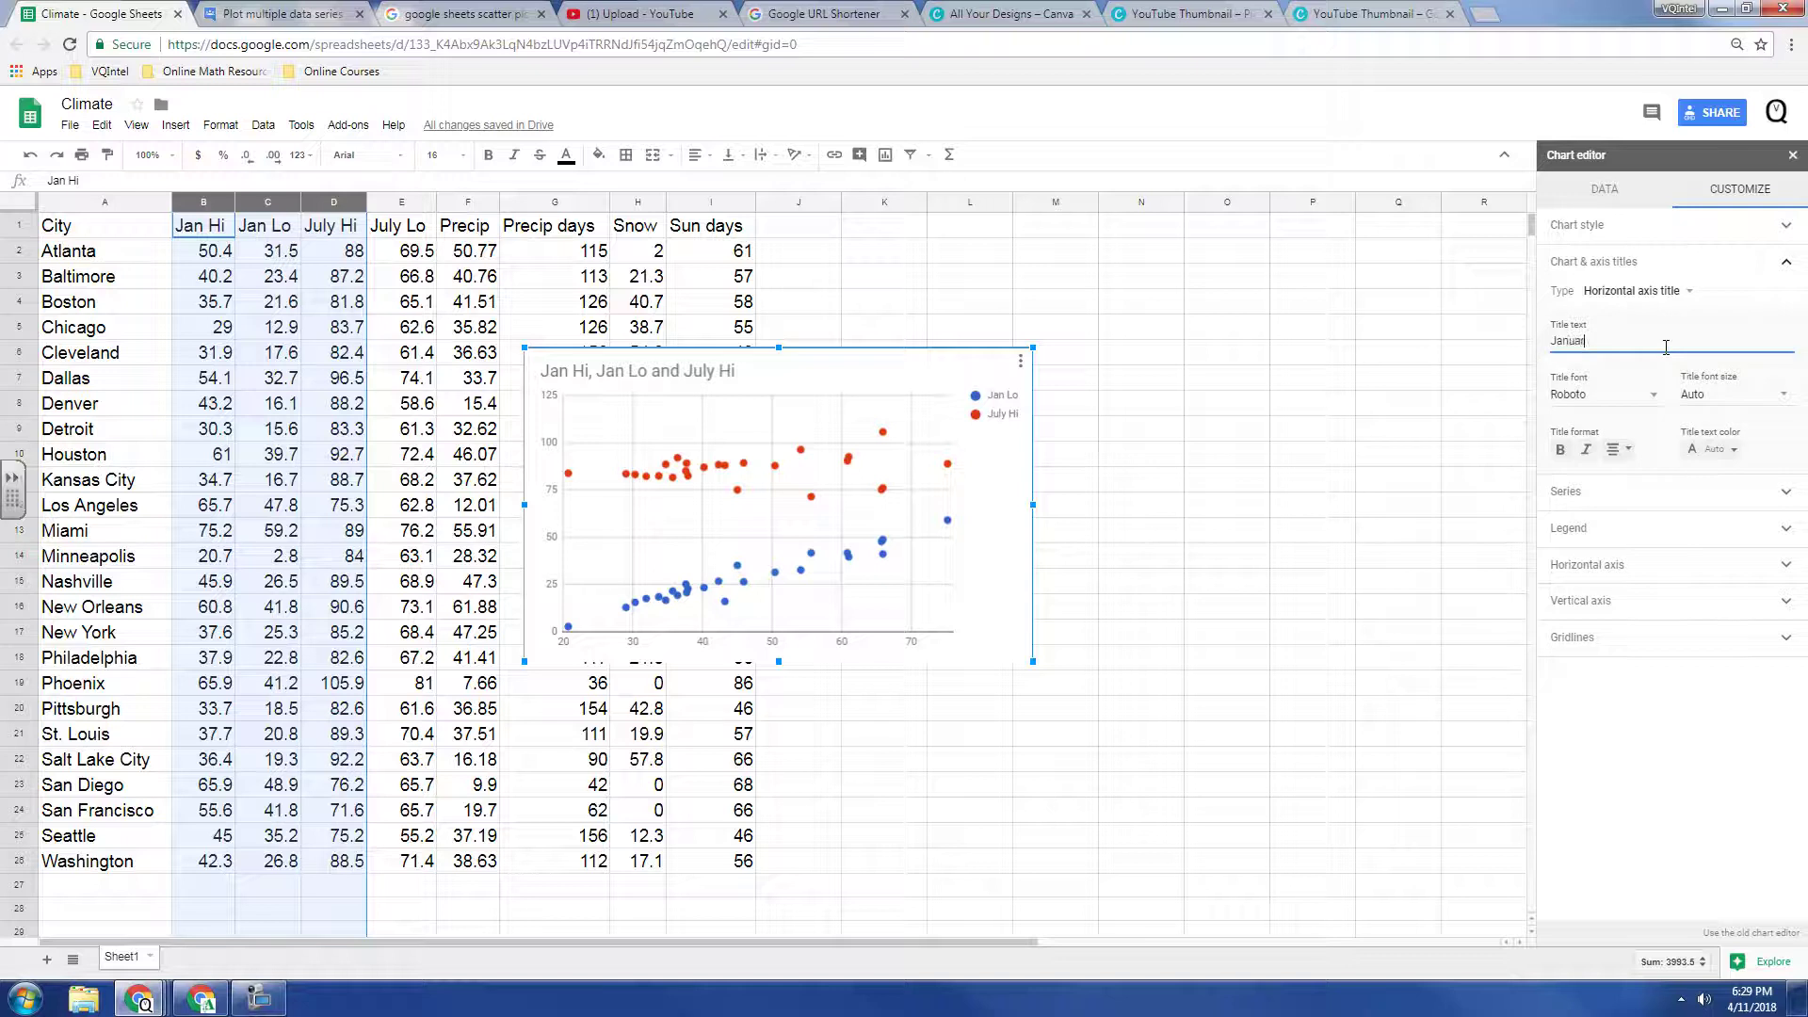
type("y High")
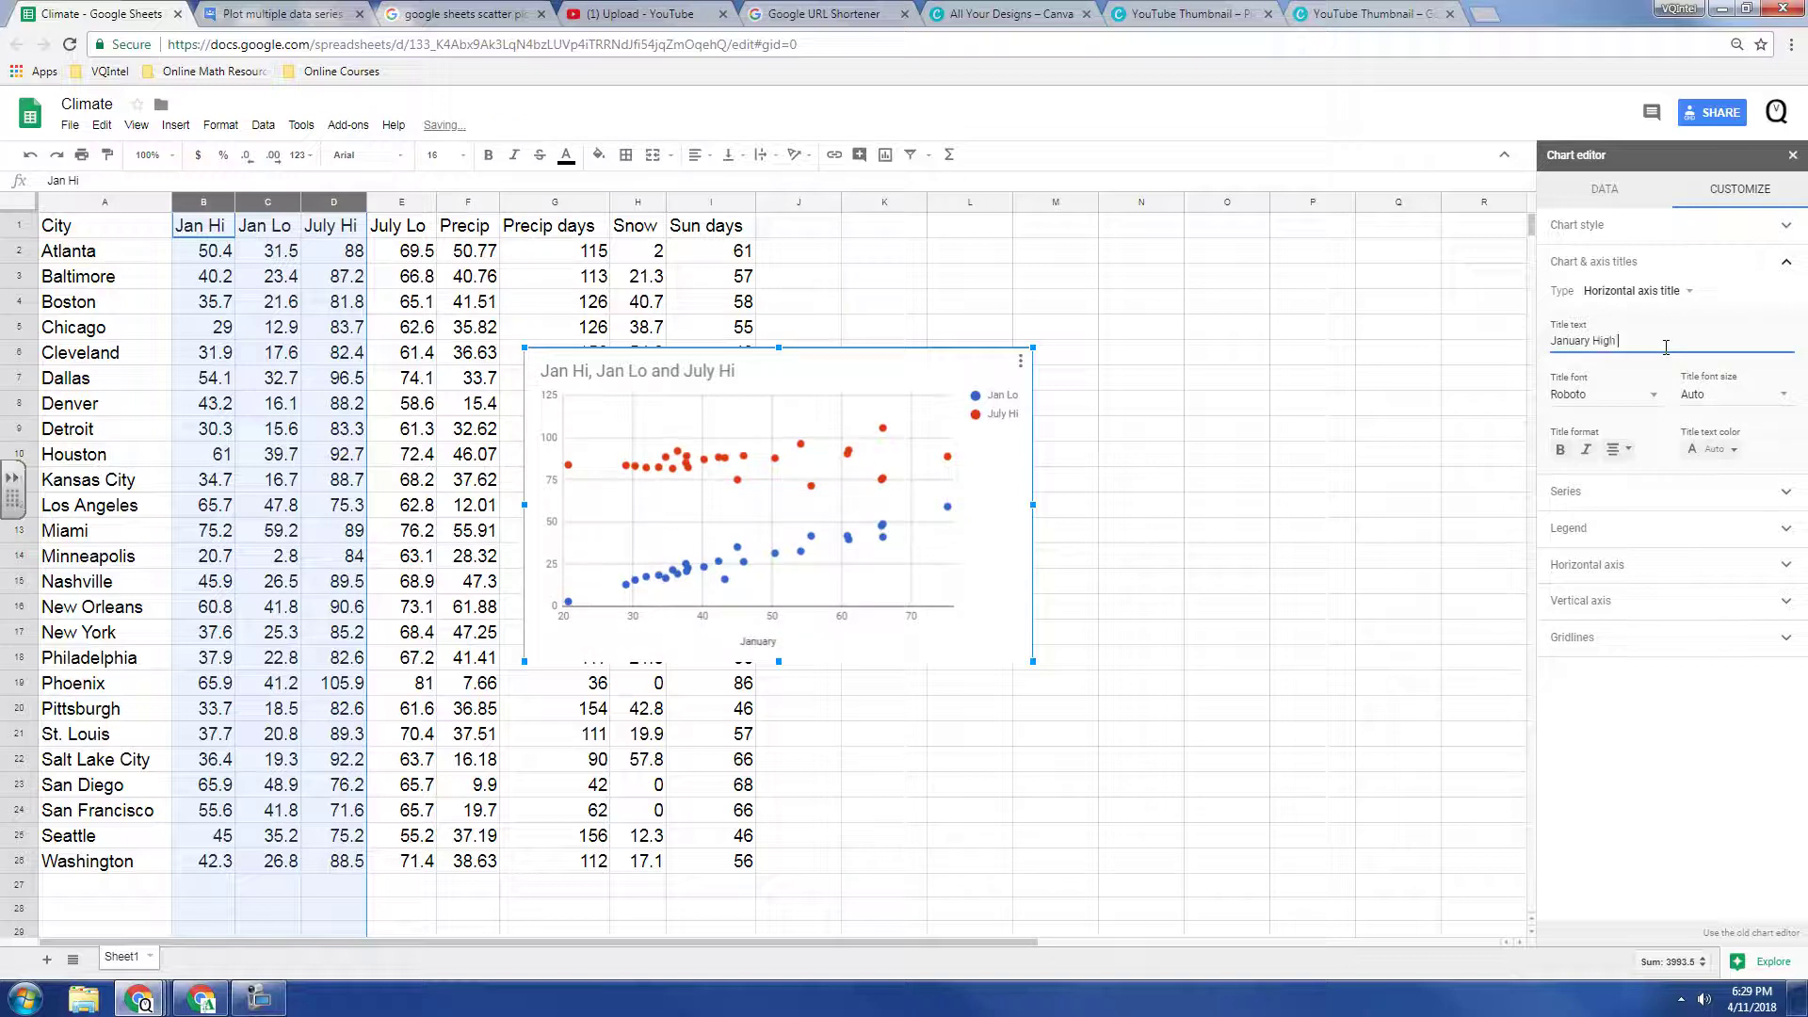
type(" Temperature")
Step: Set the chart's vertical axis title to "Temperature"
left_click(1688, 294)
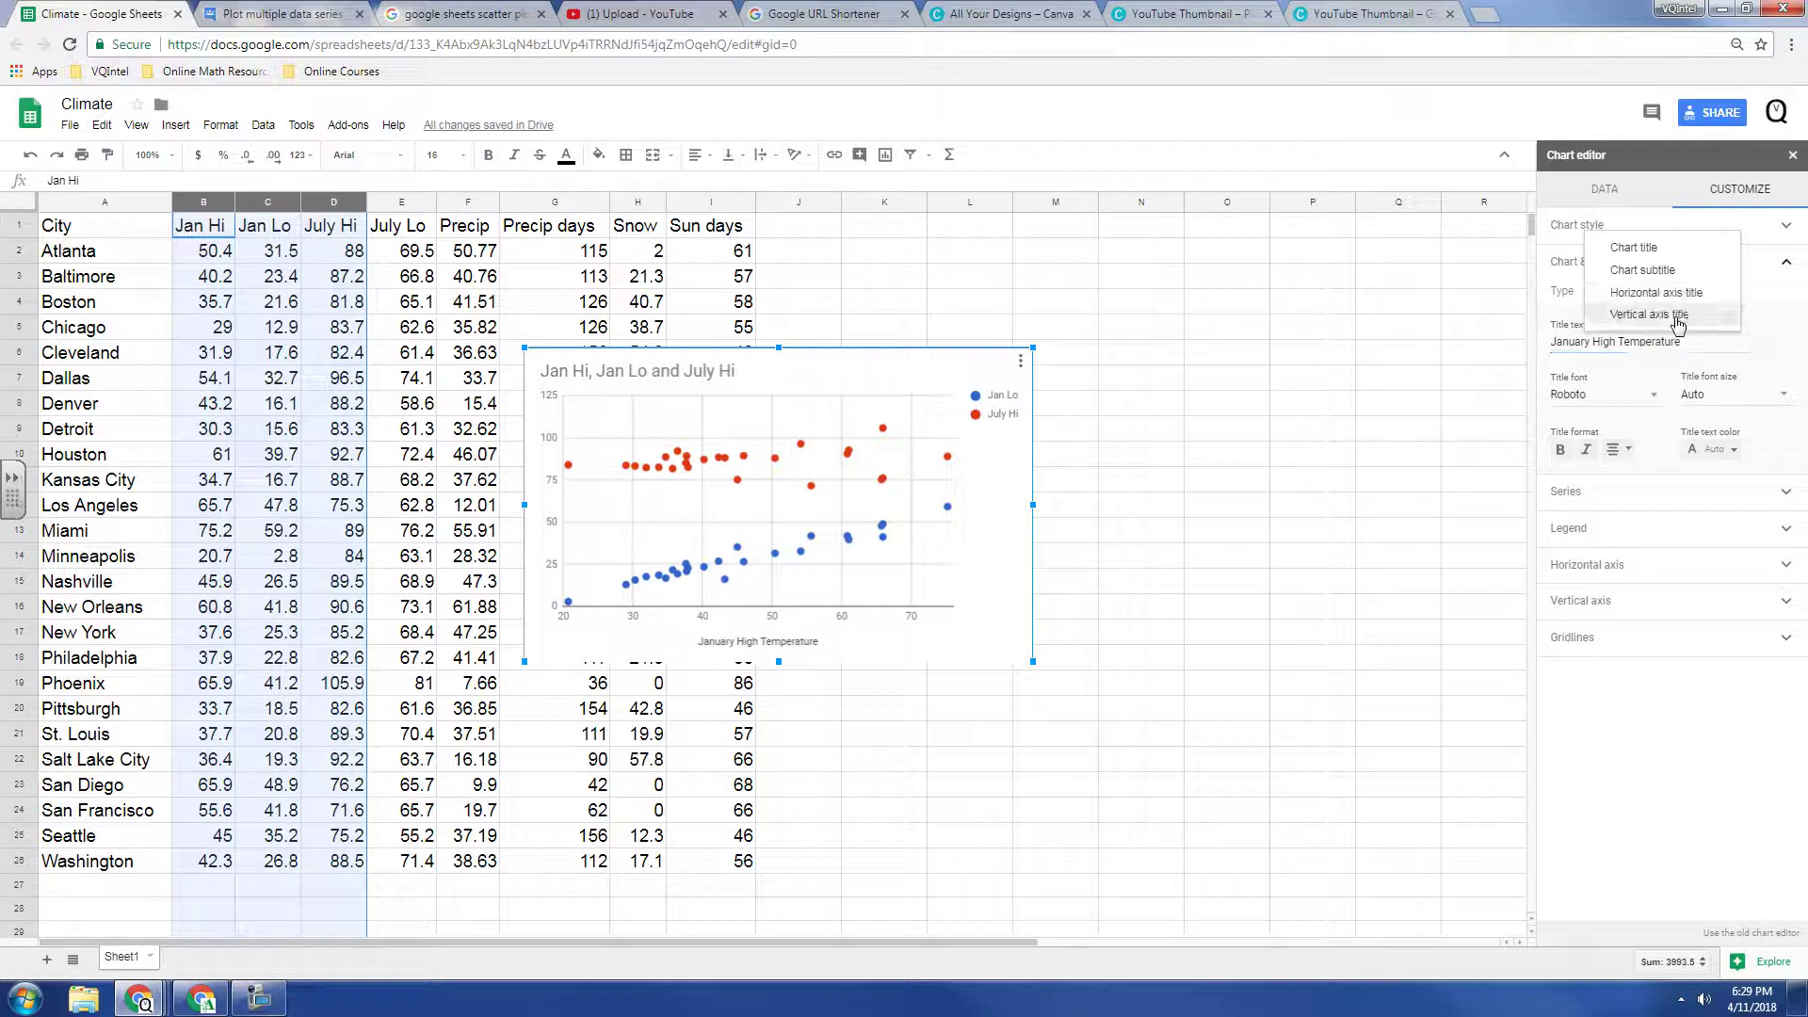
left_click(1679, 321)
left_click(1668, 342)
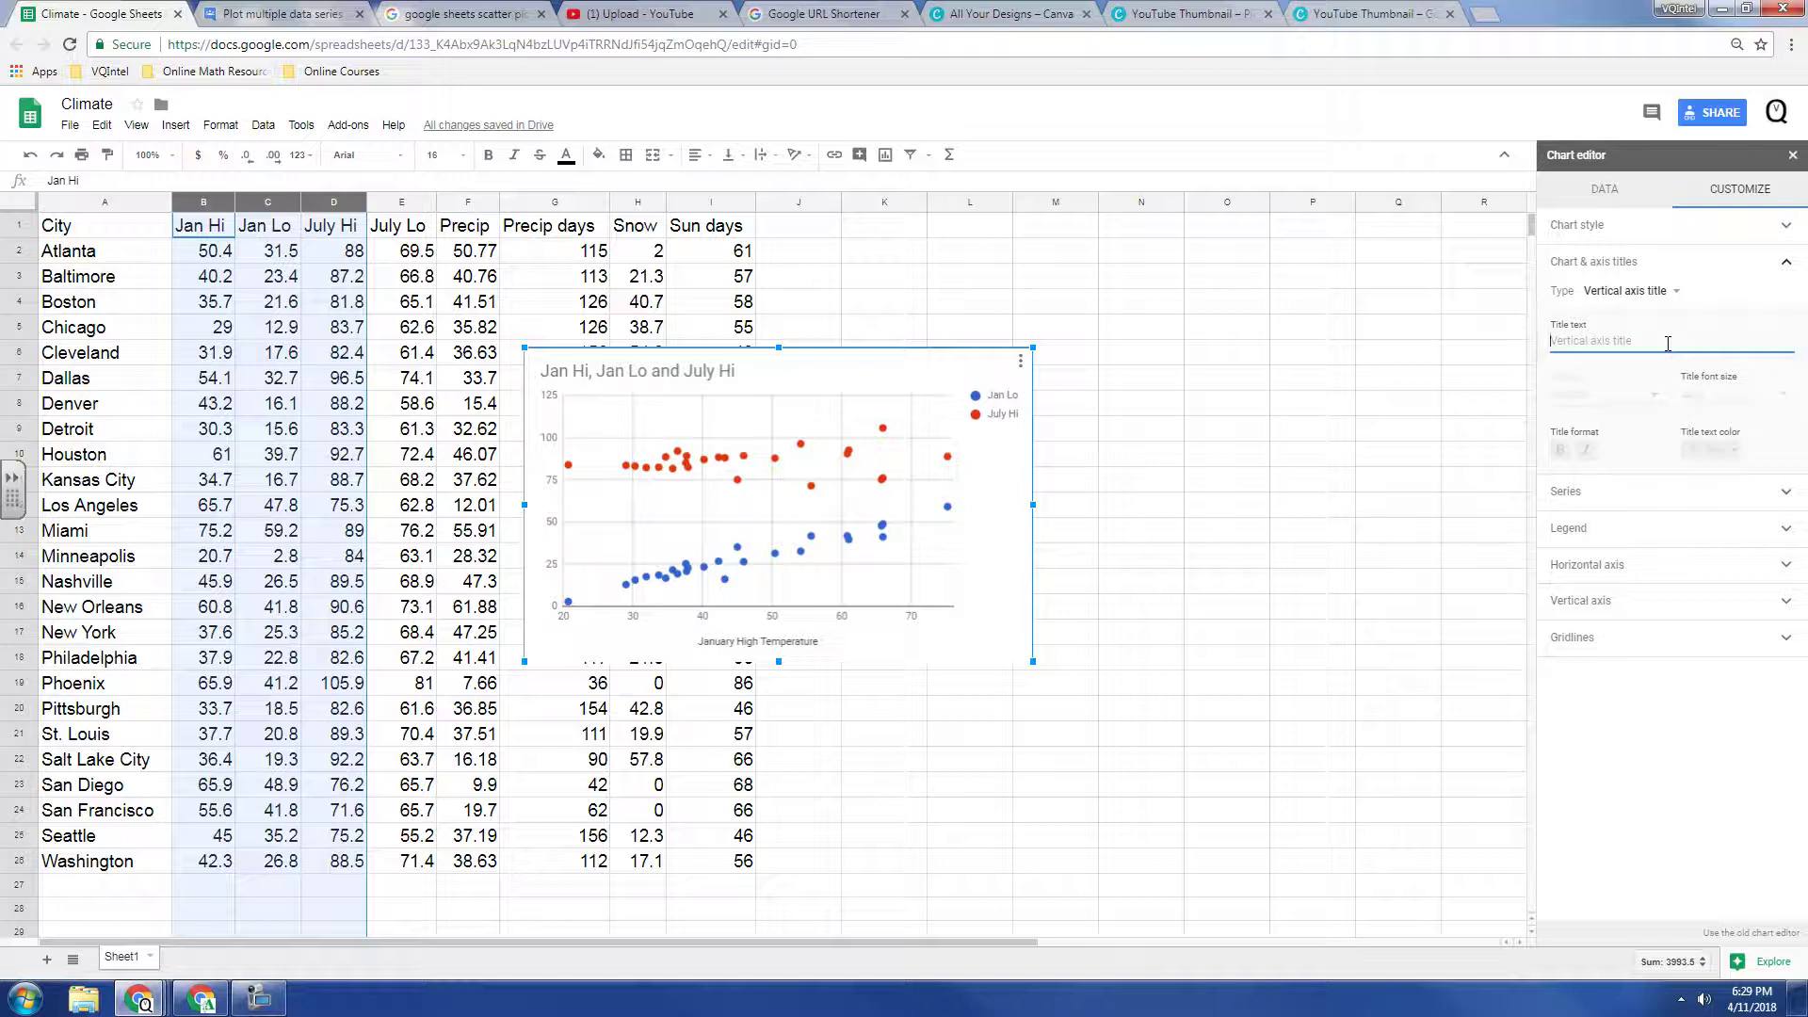
type("Temperature")
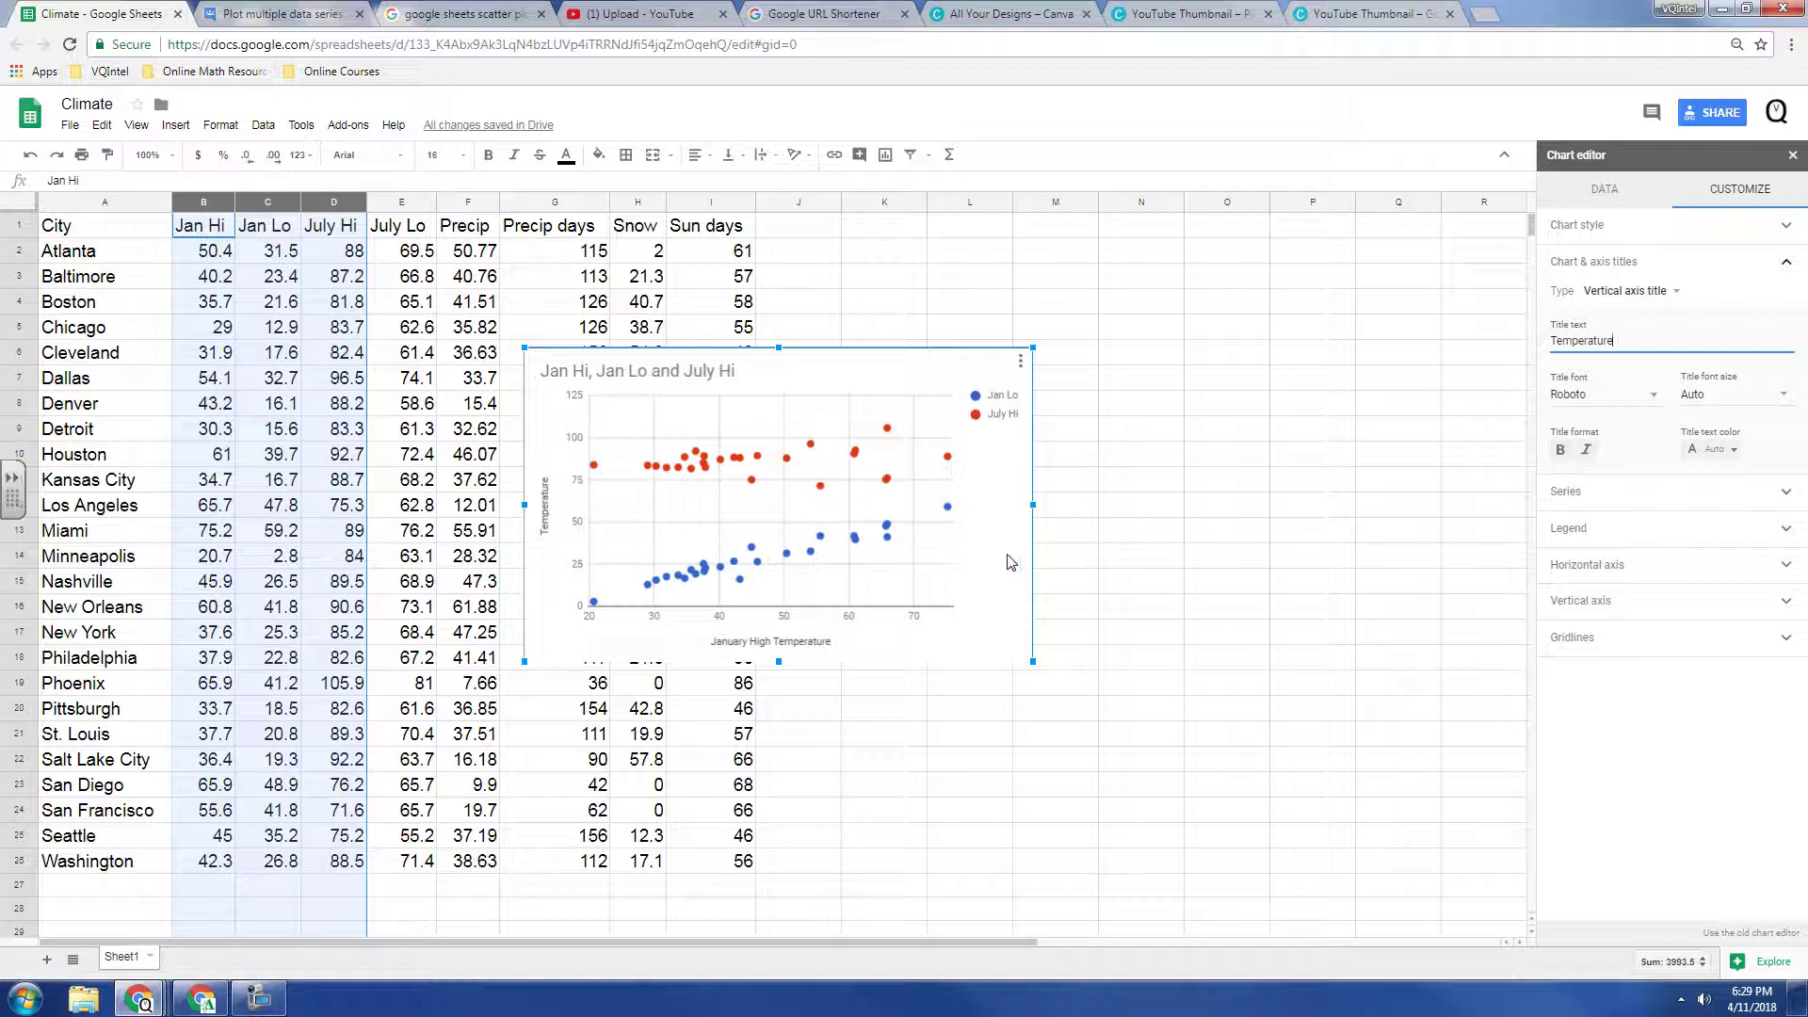
Step: Enlarge the scatter chart and reposition it over the data, starting just below the Boston row
left_click_drag(1032, 659, 1274, 811)
left_click_drag(1130, 352, 1033, 317)
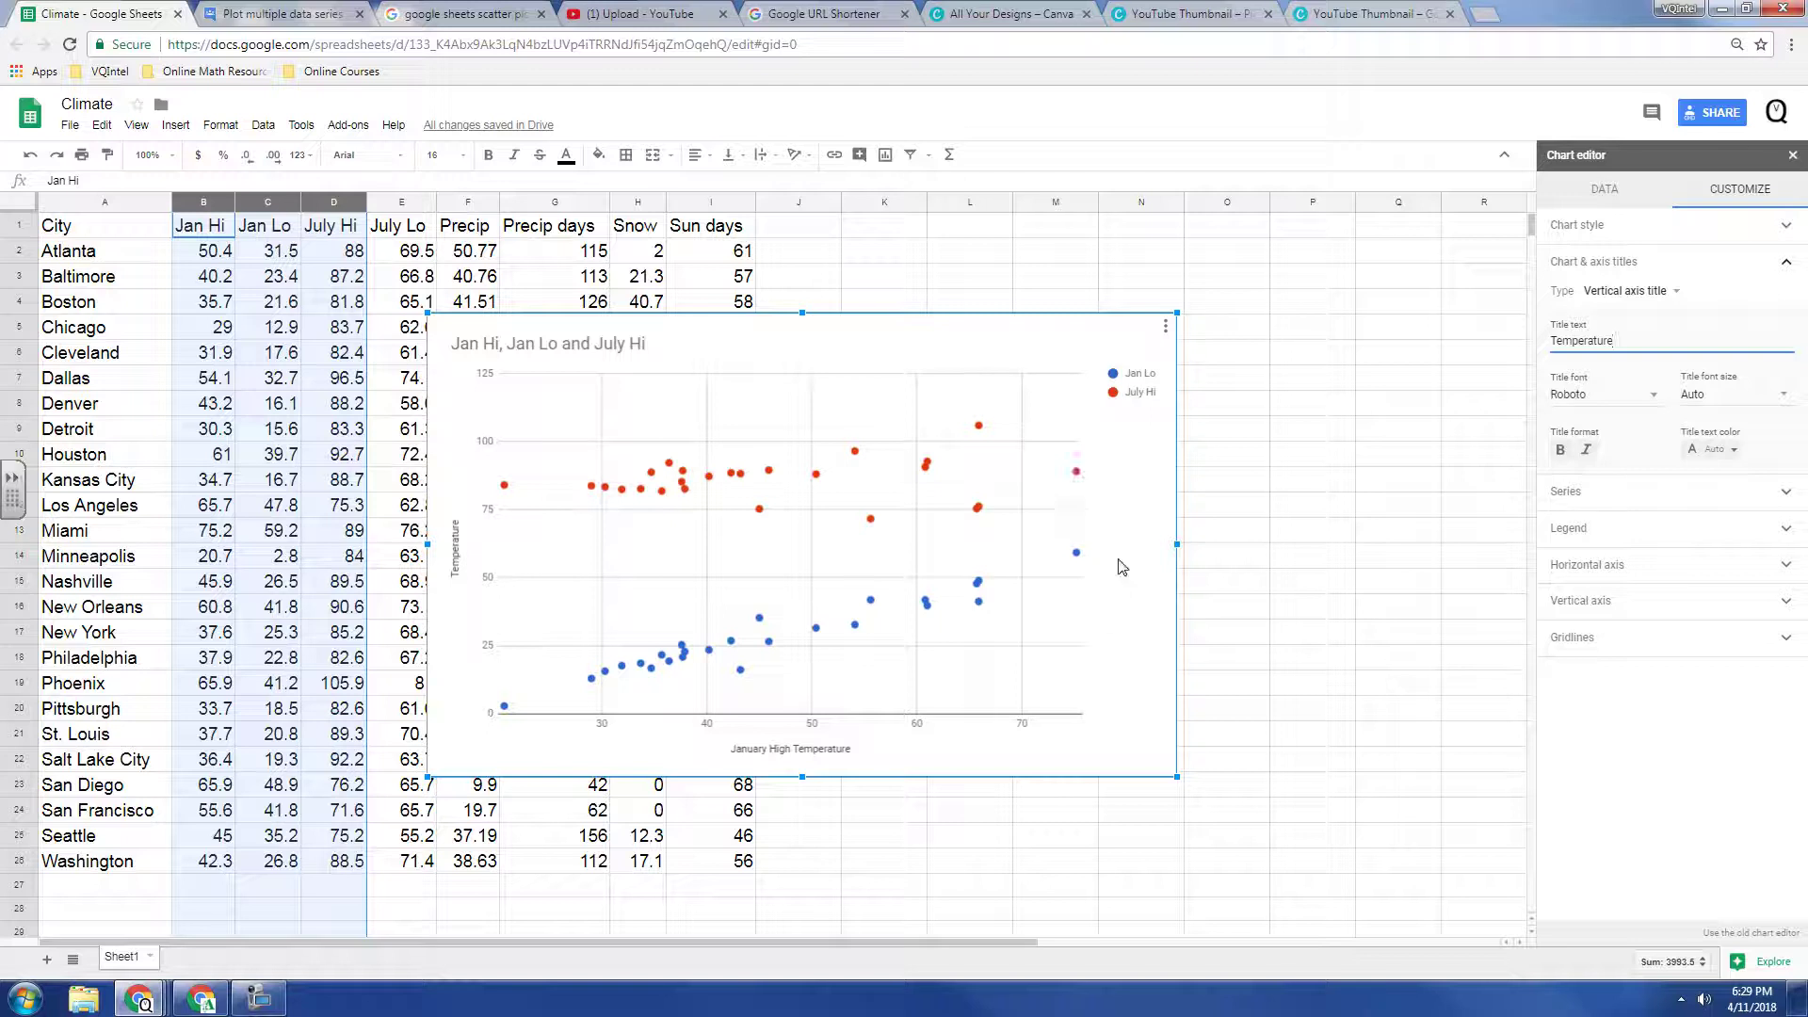
mouse_move(1047, 574)
Step: Recolor the Jan Lo series points, trying purple and settling on bright blue
left_click(1705, 264)
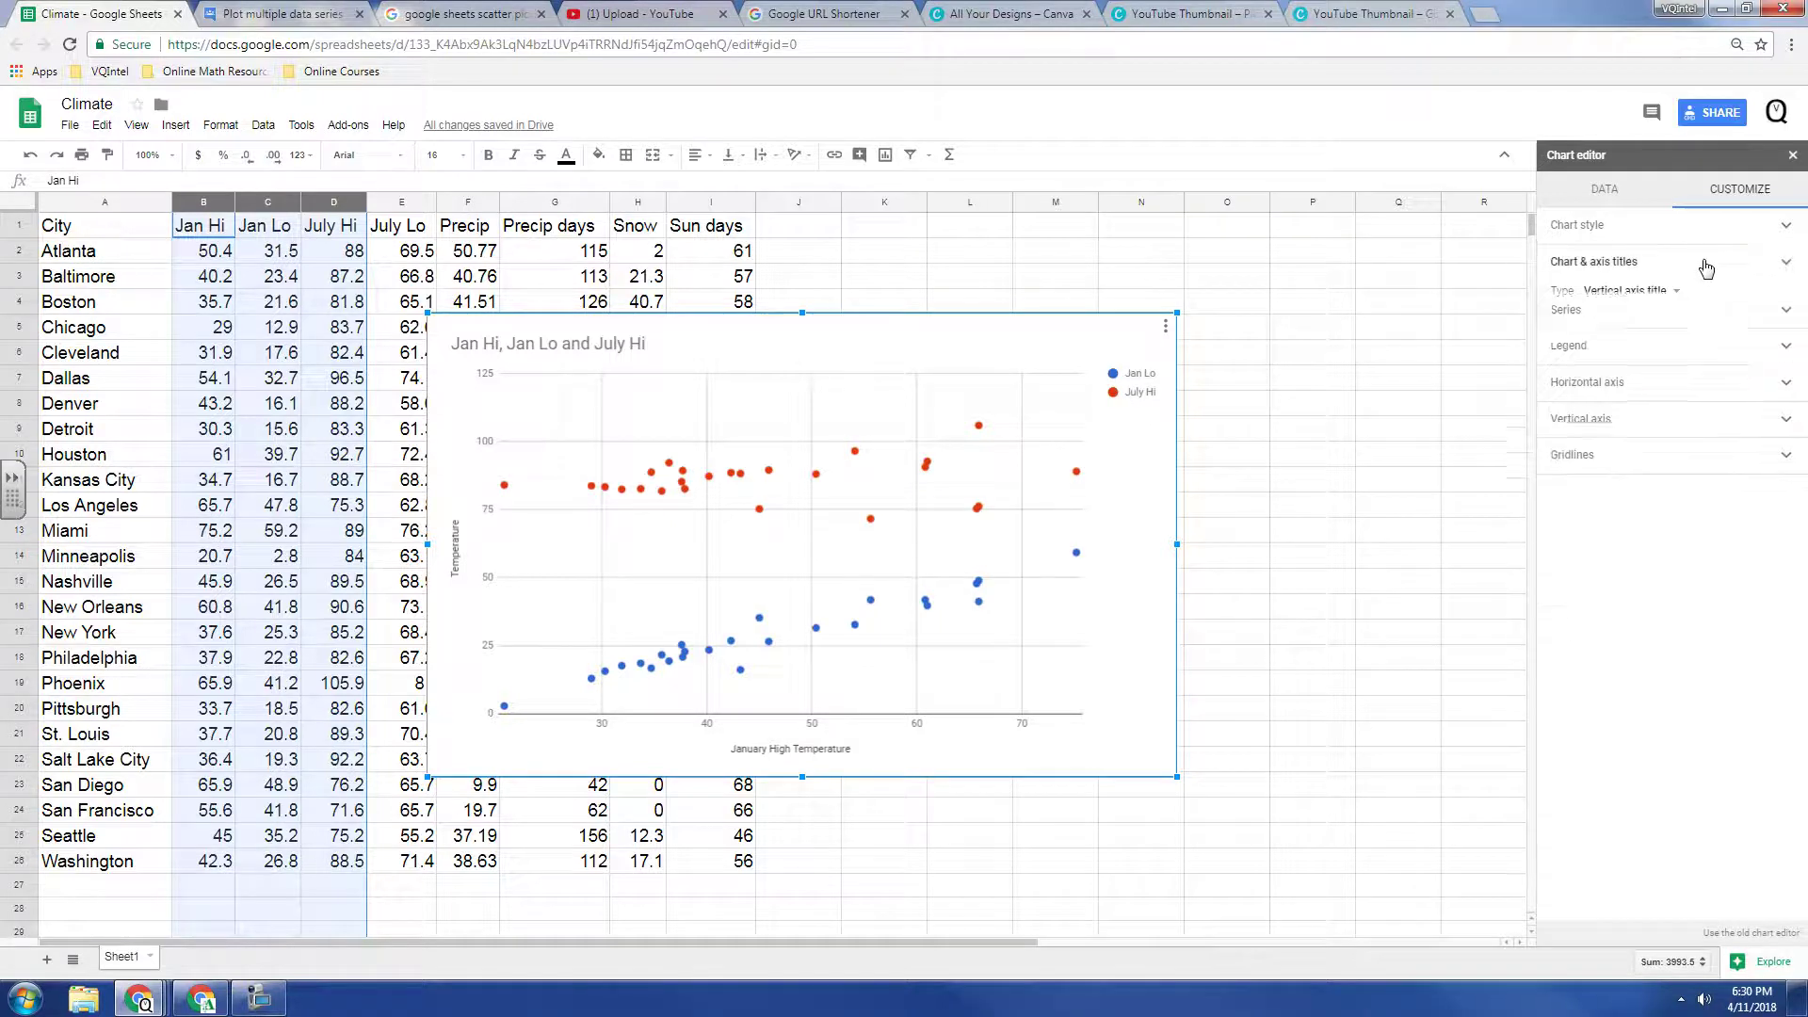
left_click(1653, 301)
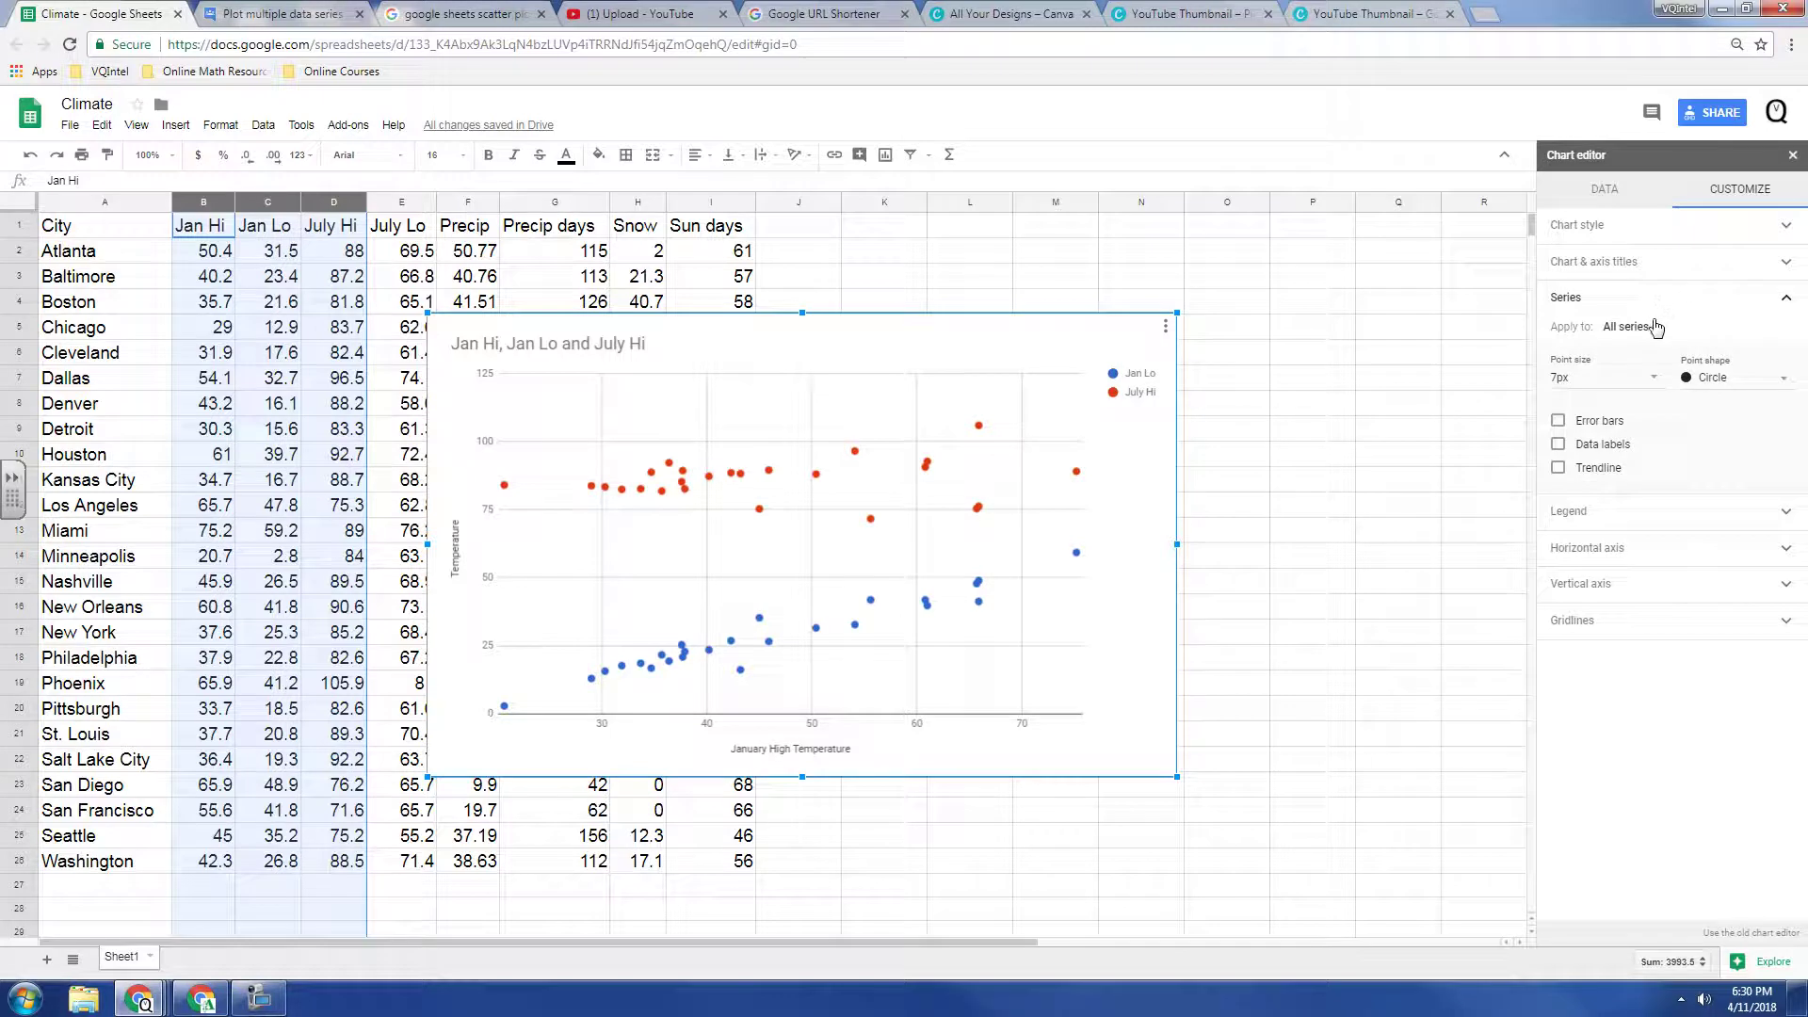
left_click(1650, 327)
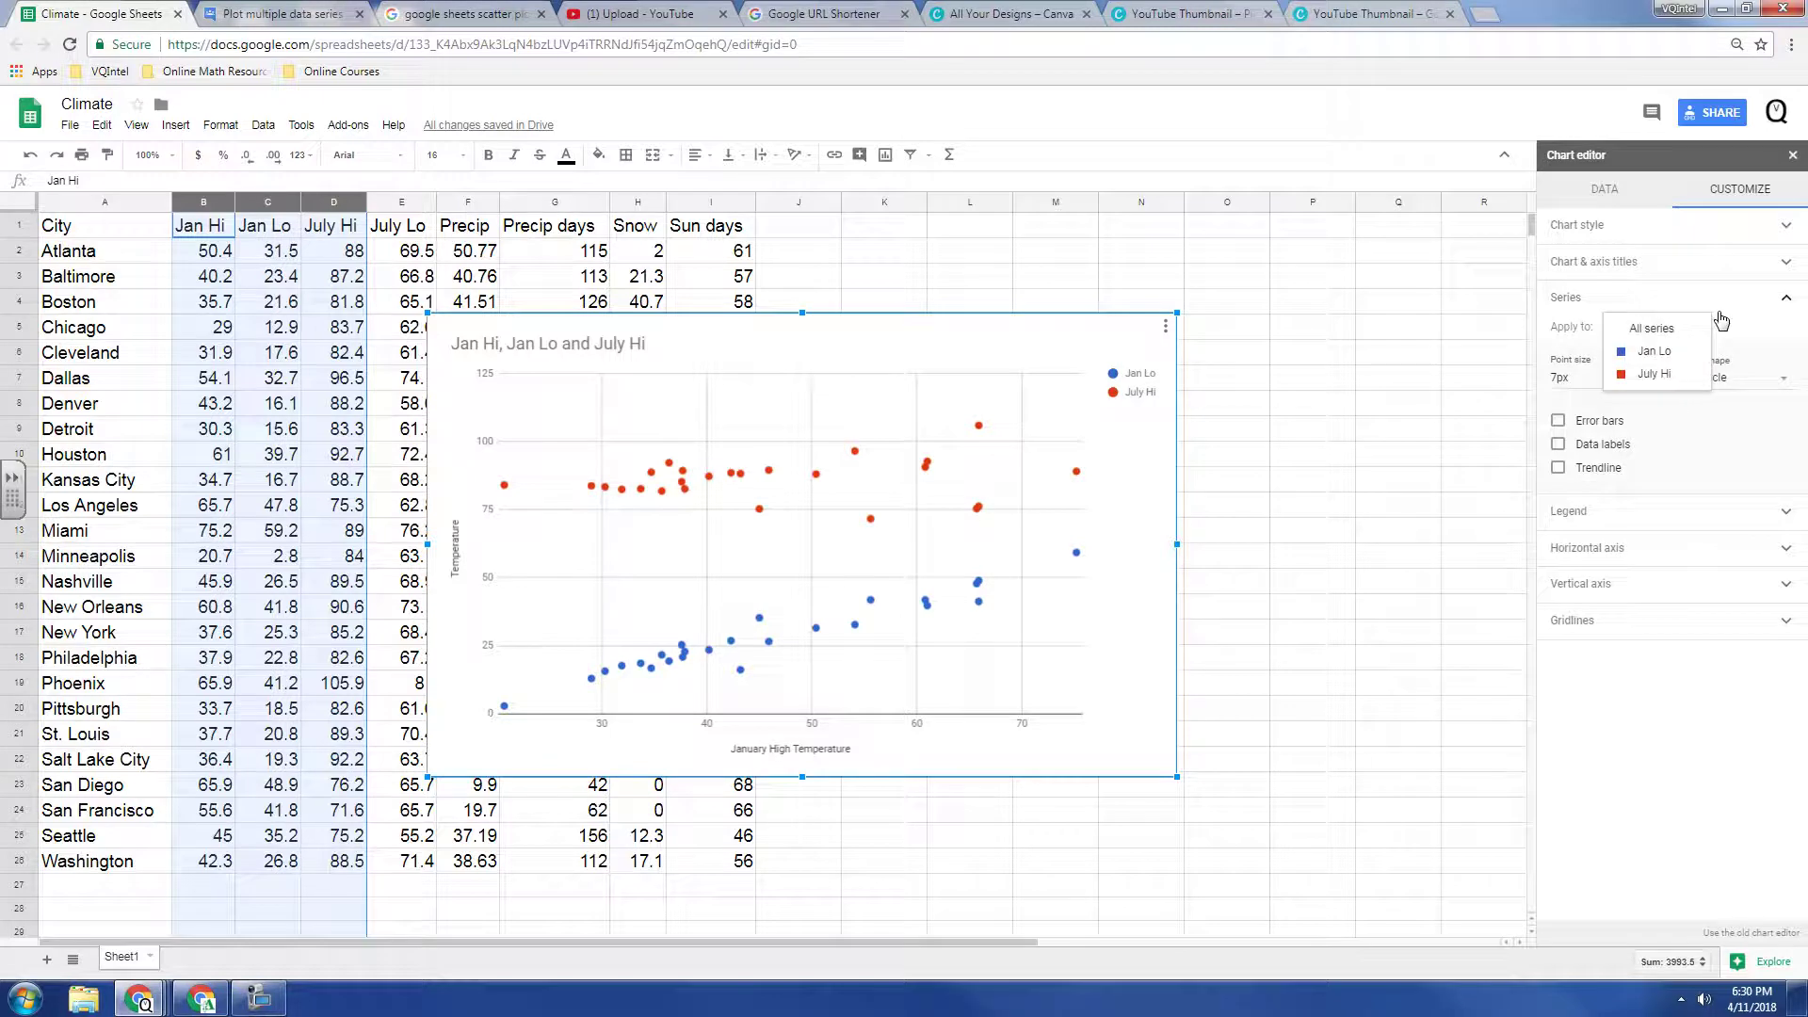
left_click(1671, 354)
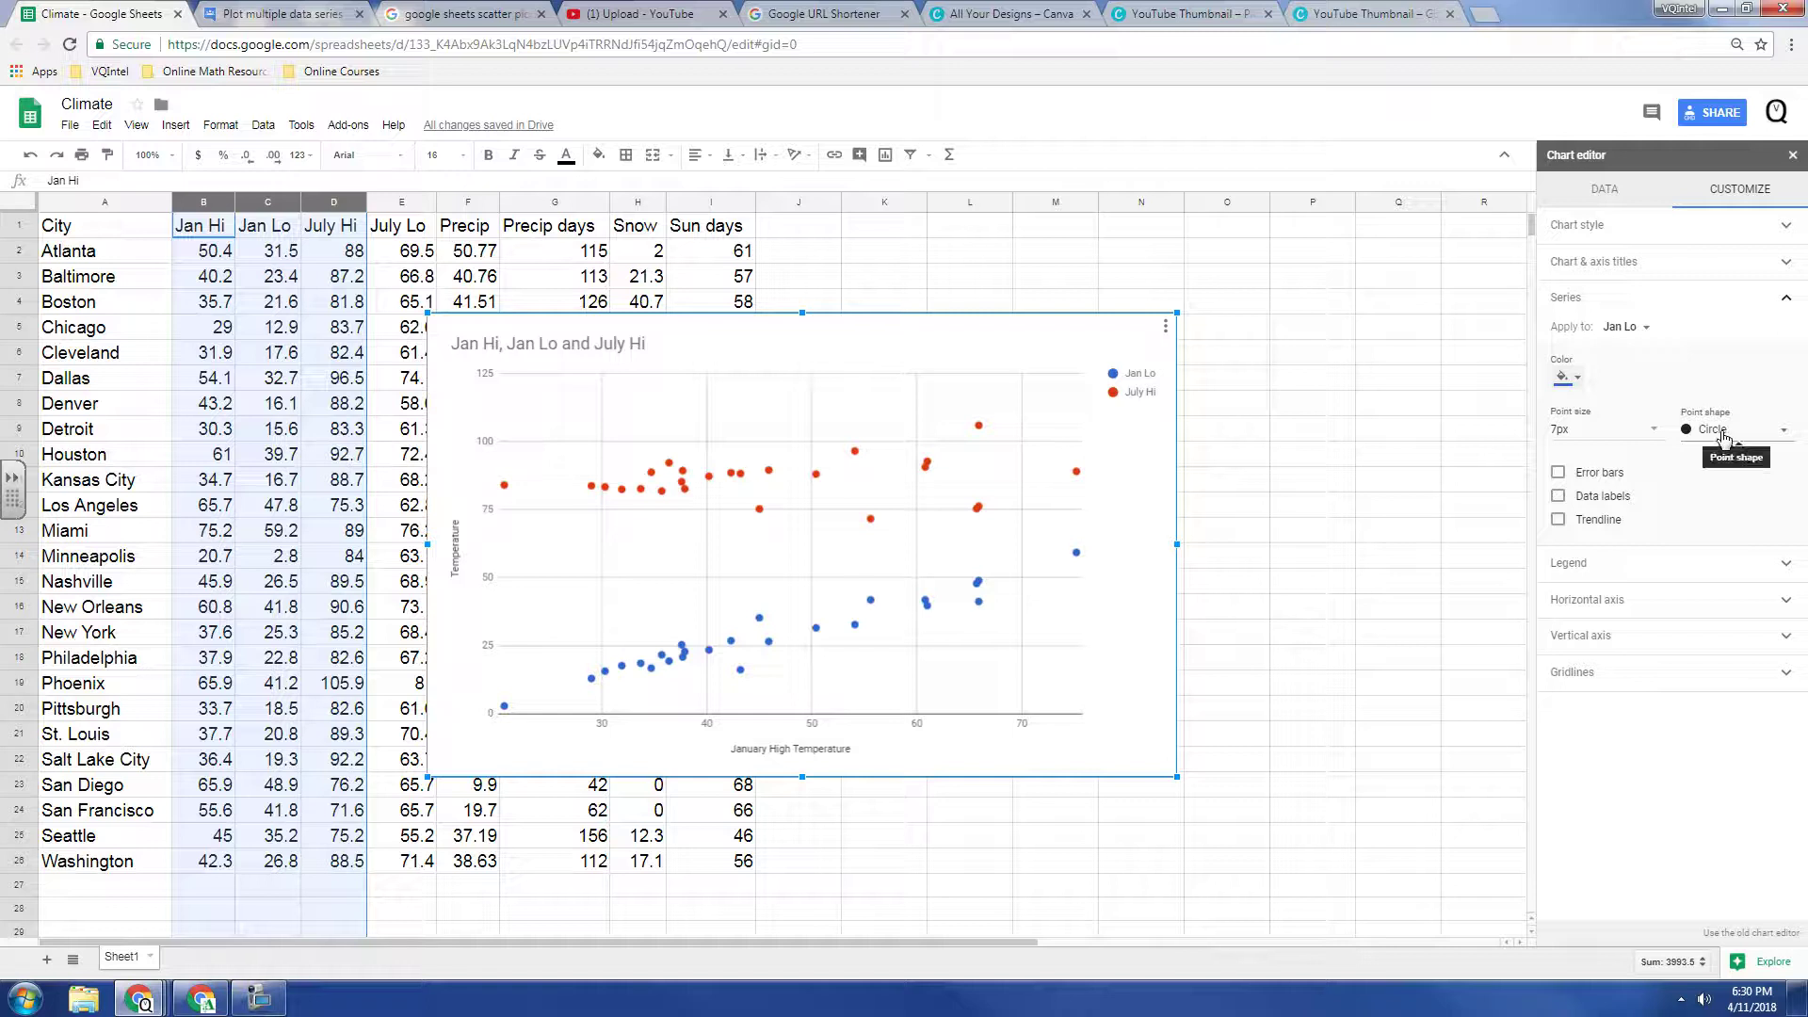
left_click(1568, 380)
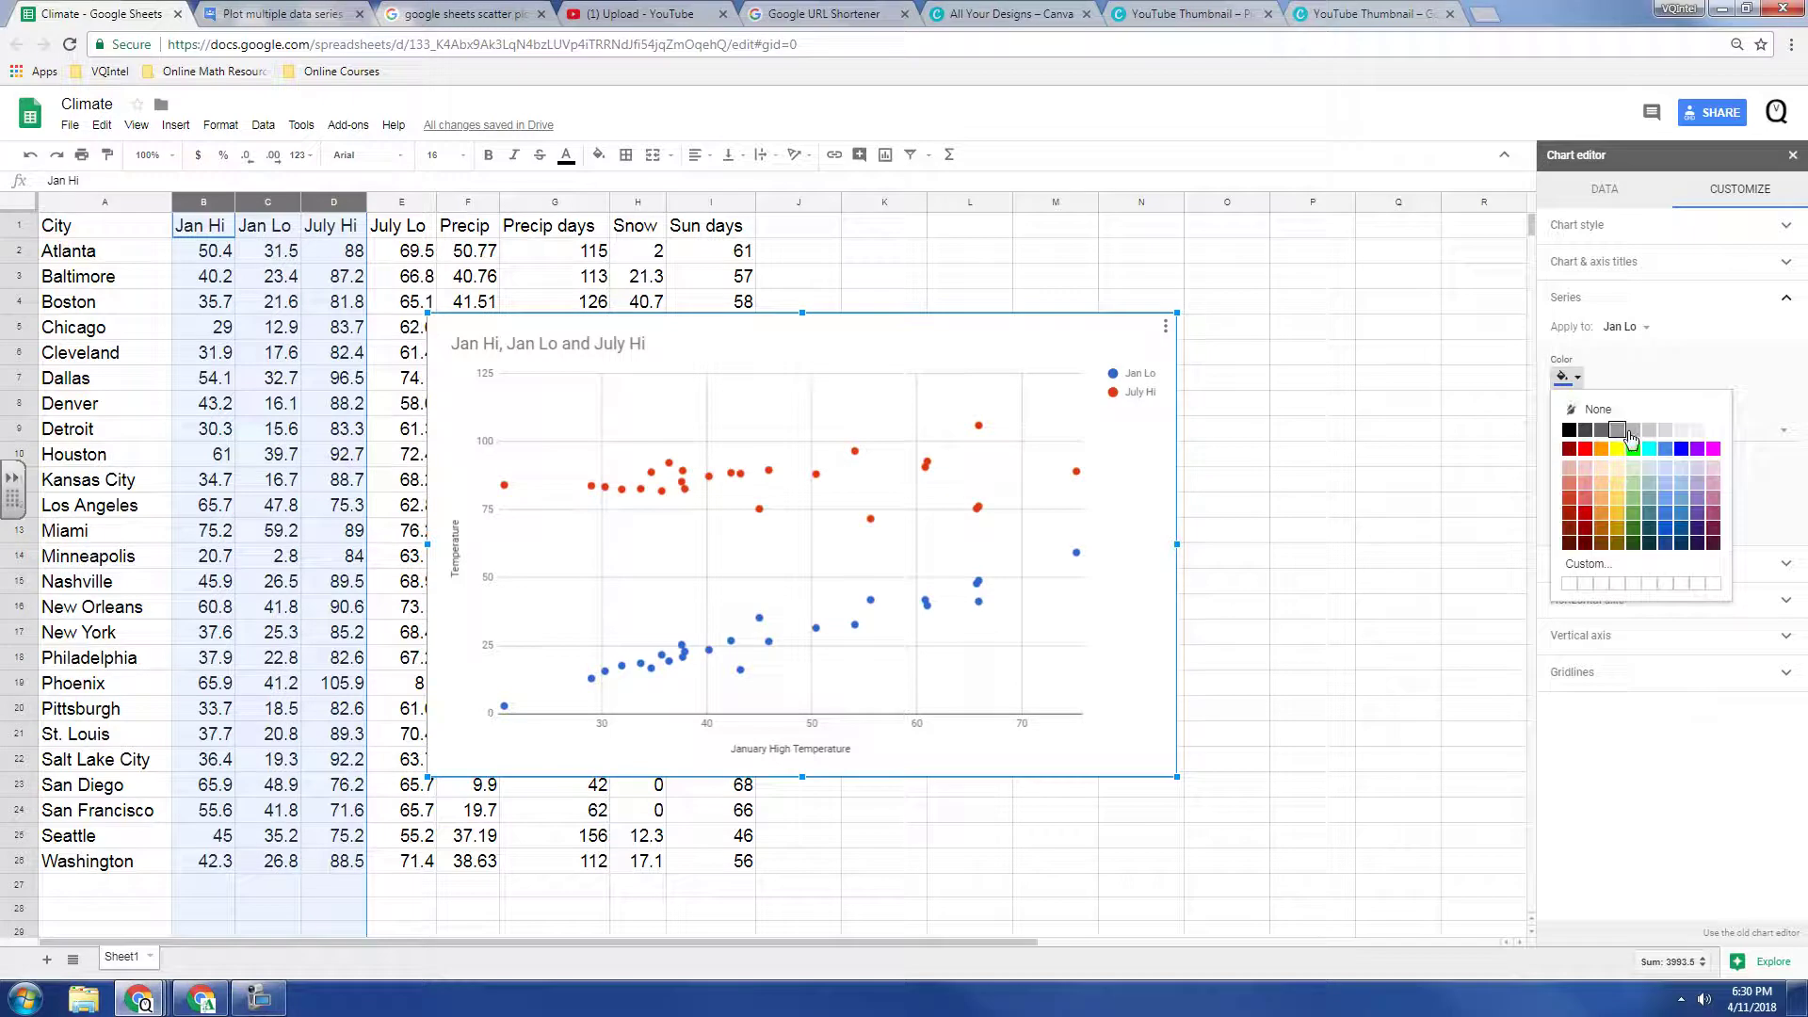
left_click(1699, 452)
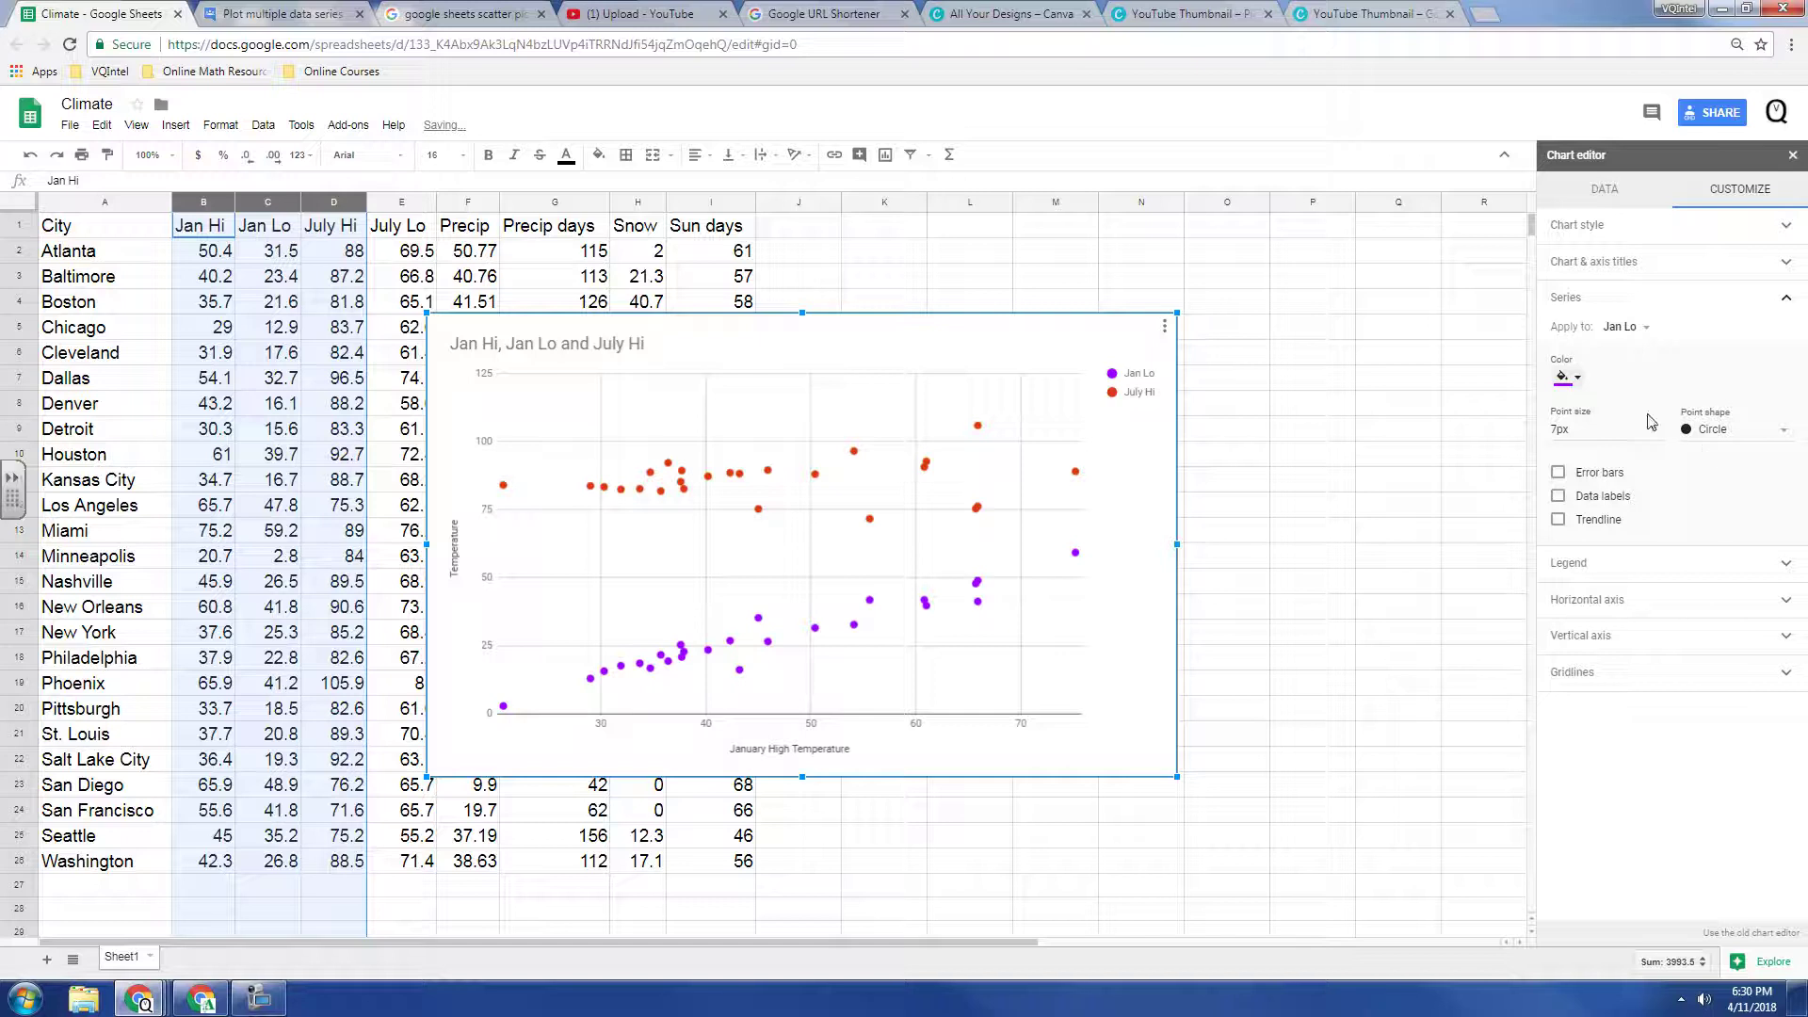
left_click(1567, 379)
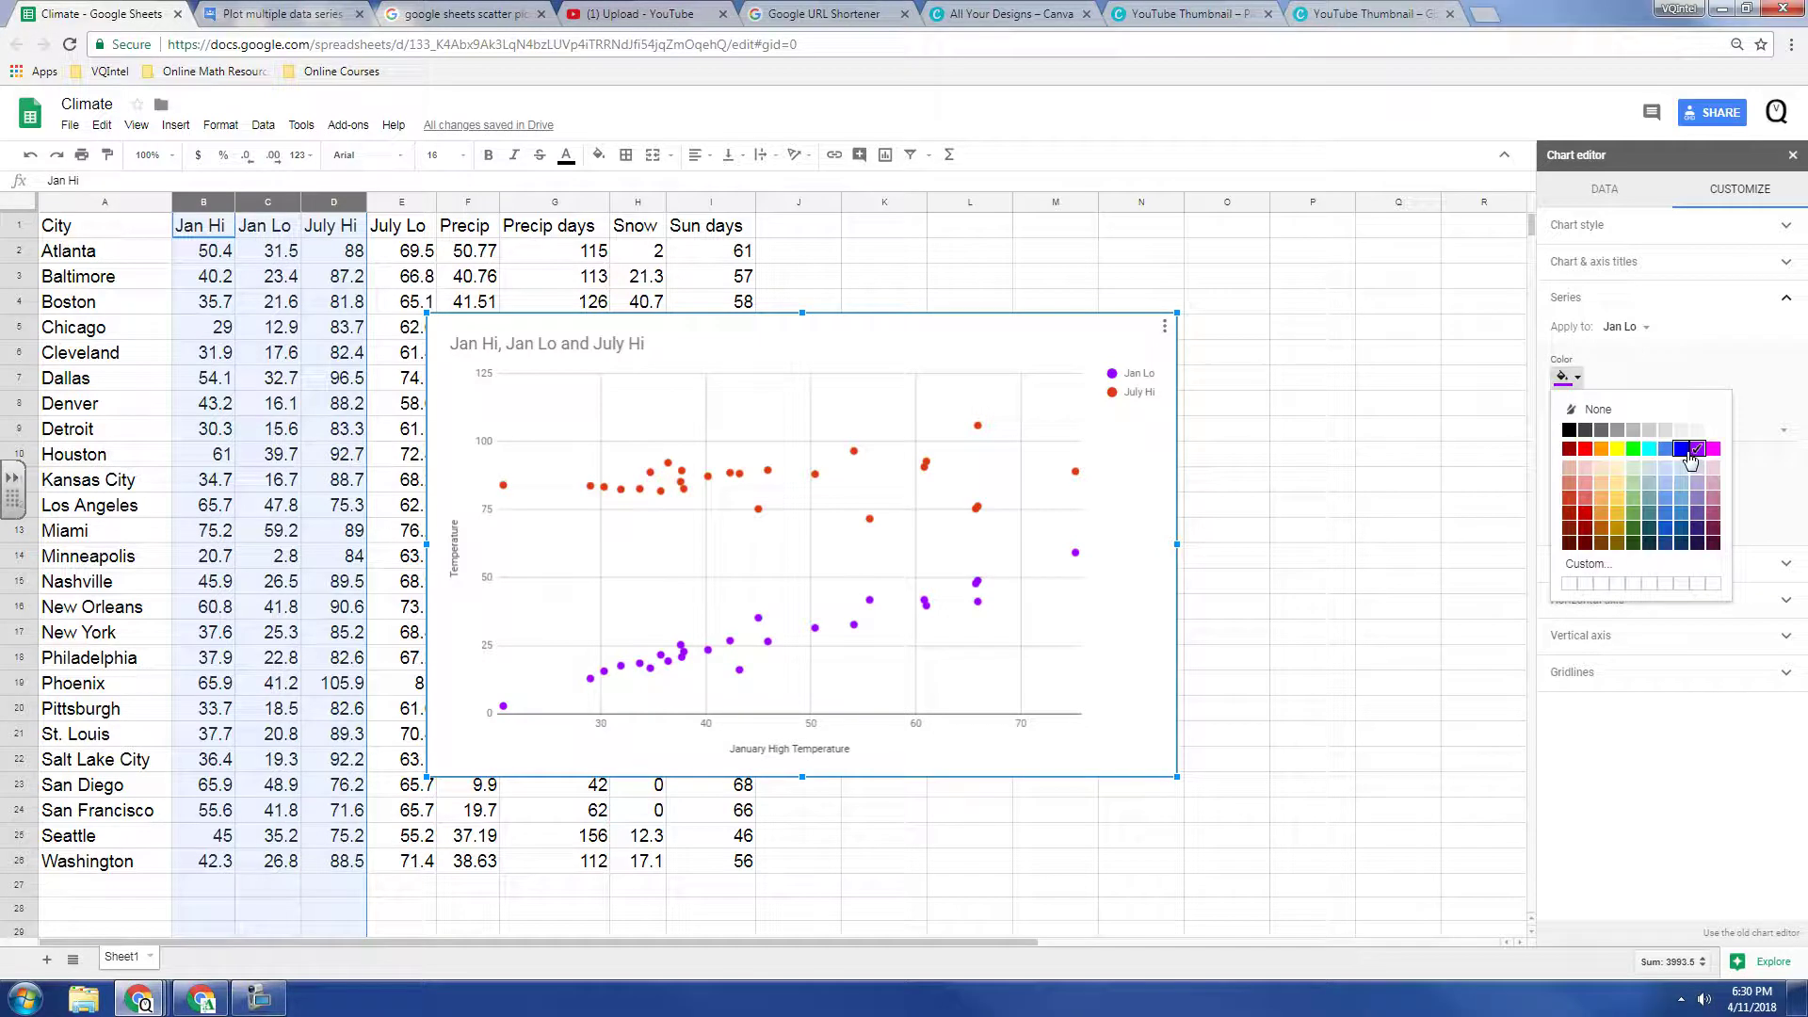
left_click(1686, 450)
Step: Change the July Hi series points to black and close the series settings
left_click(1626, 327)
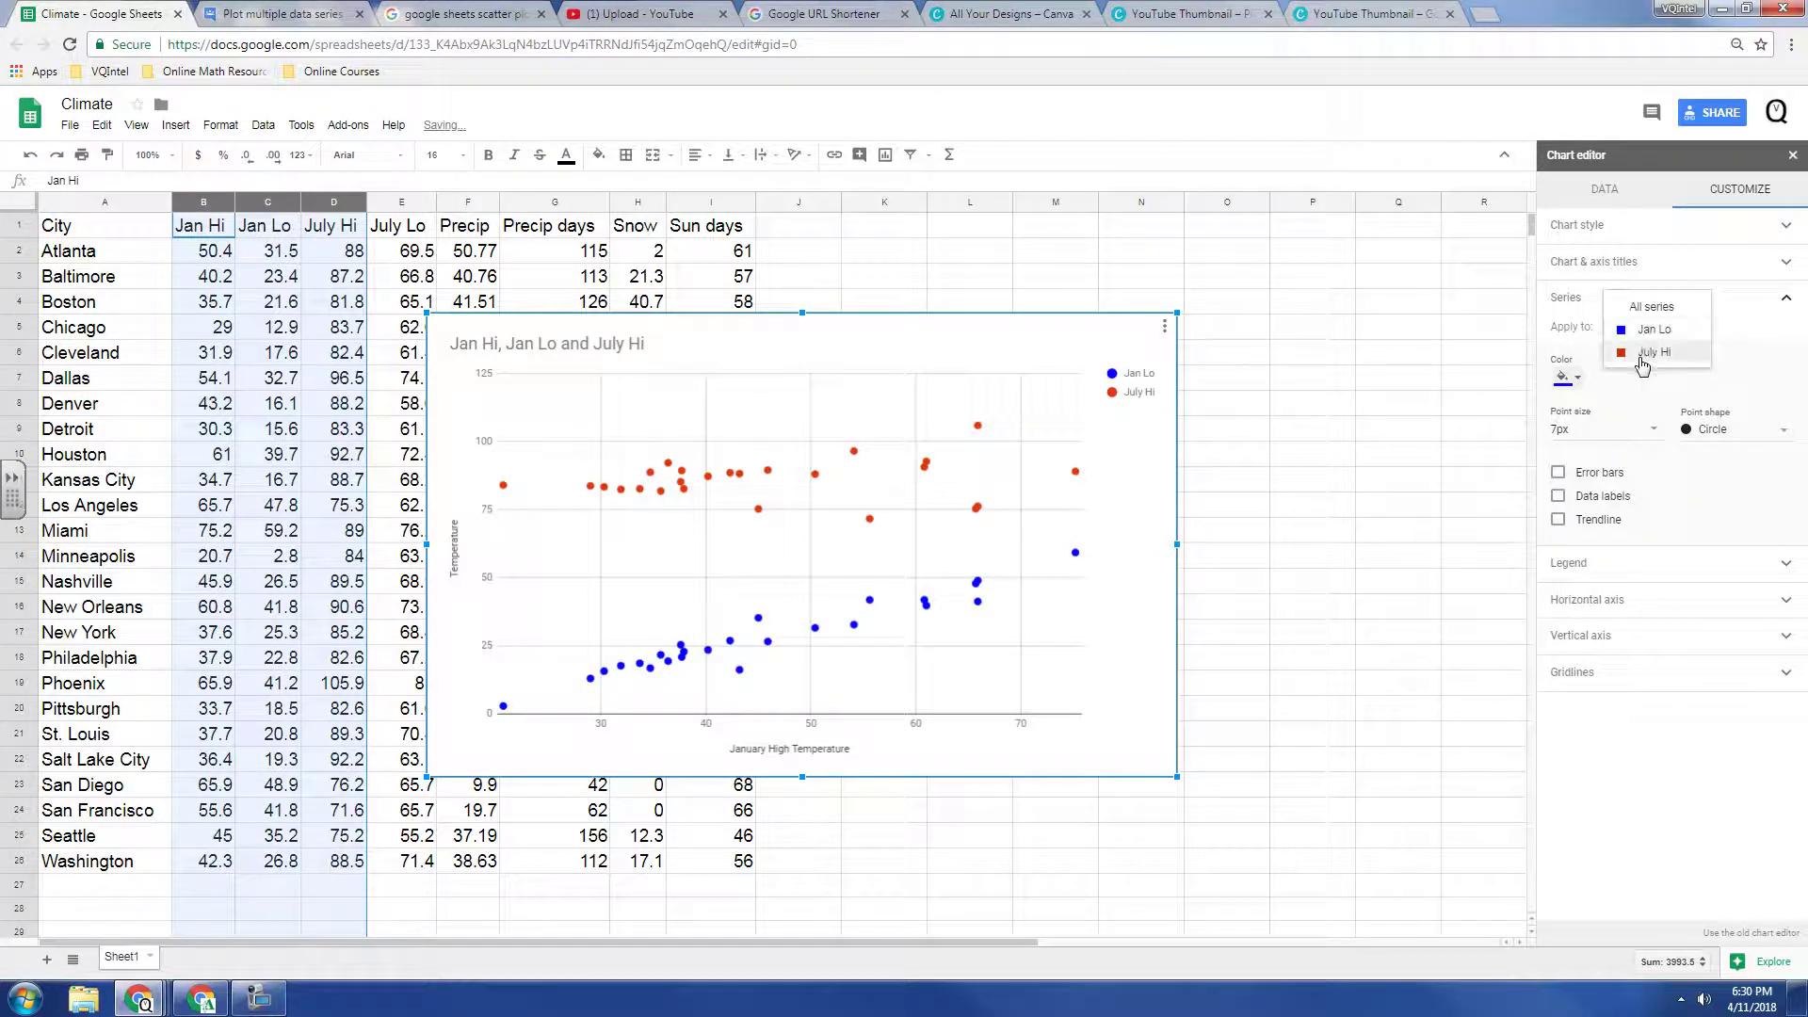
left_click(1648, 353)
left_click(1571, 380)
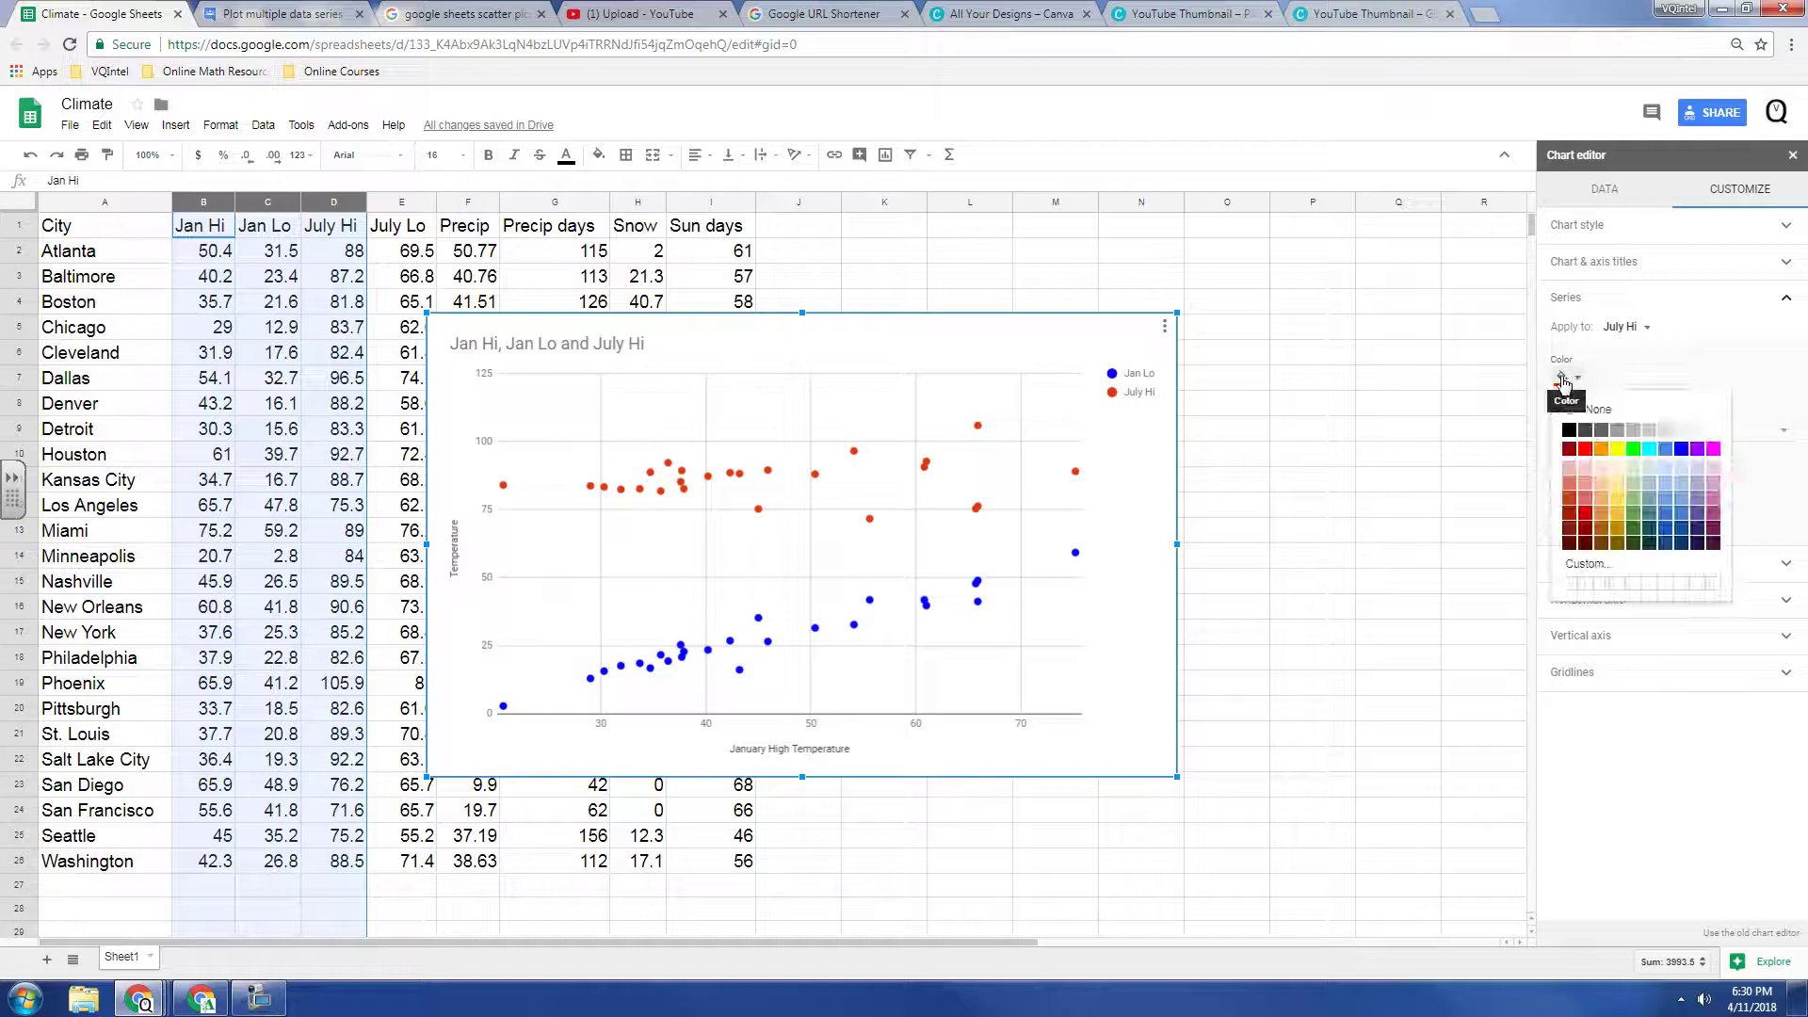
left_click(1569, 433)
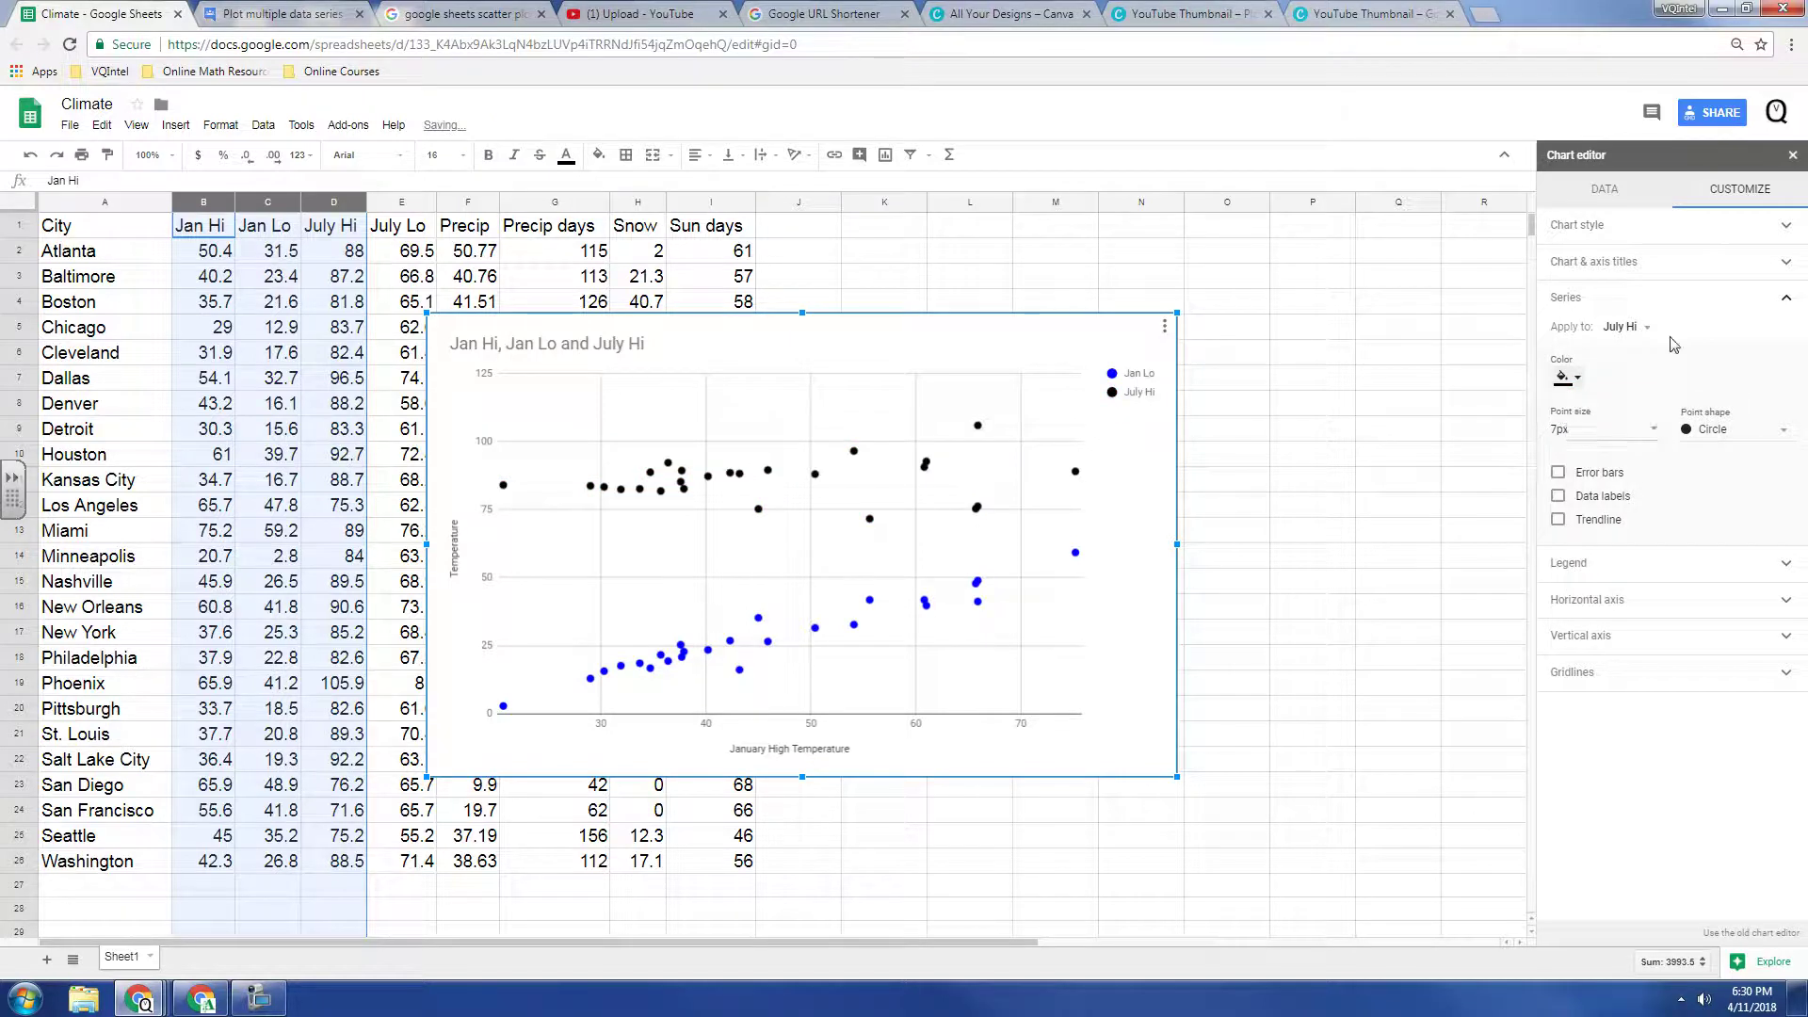
left_click(1691, 301)
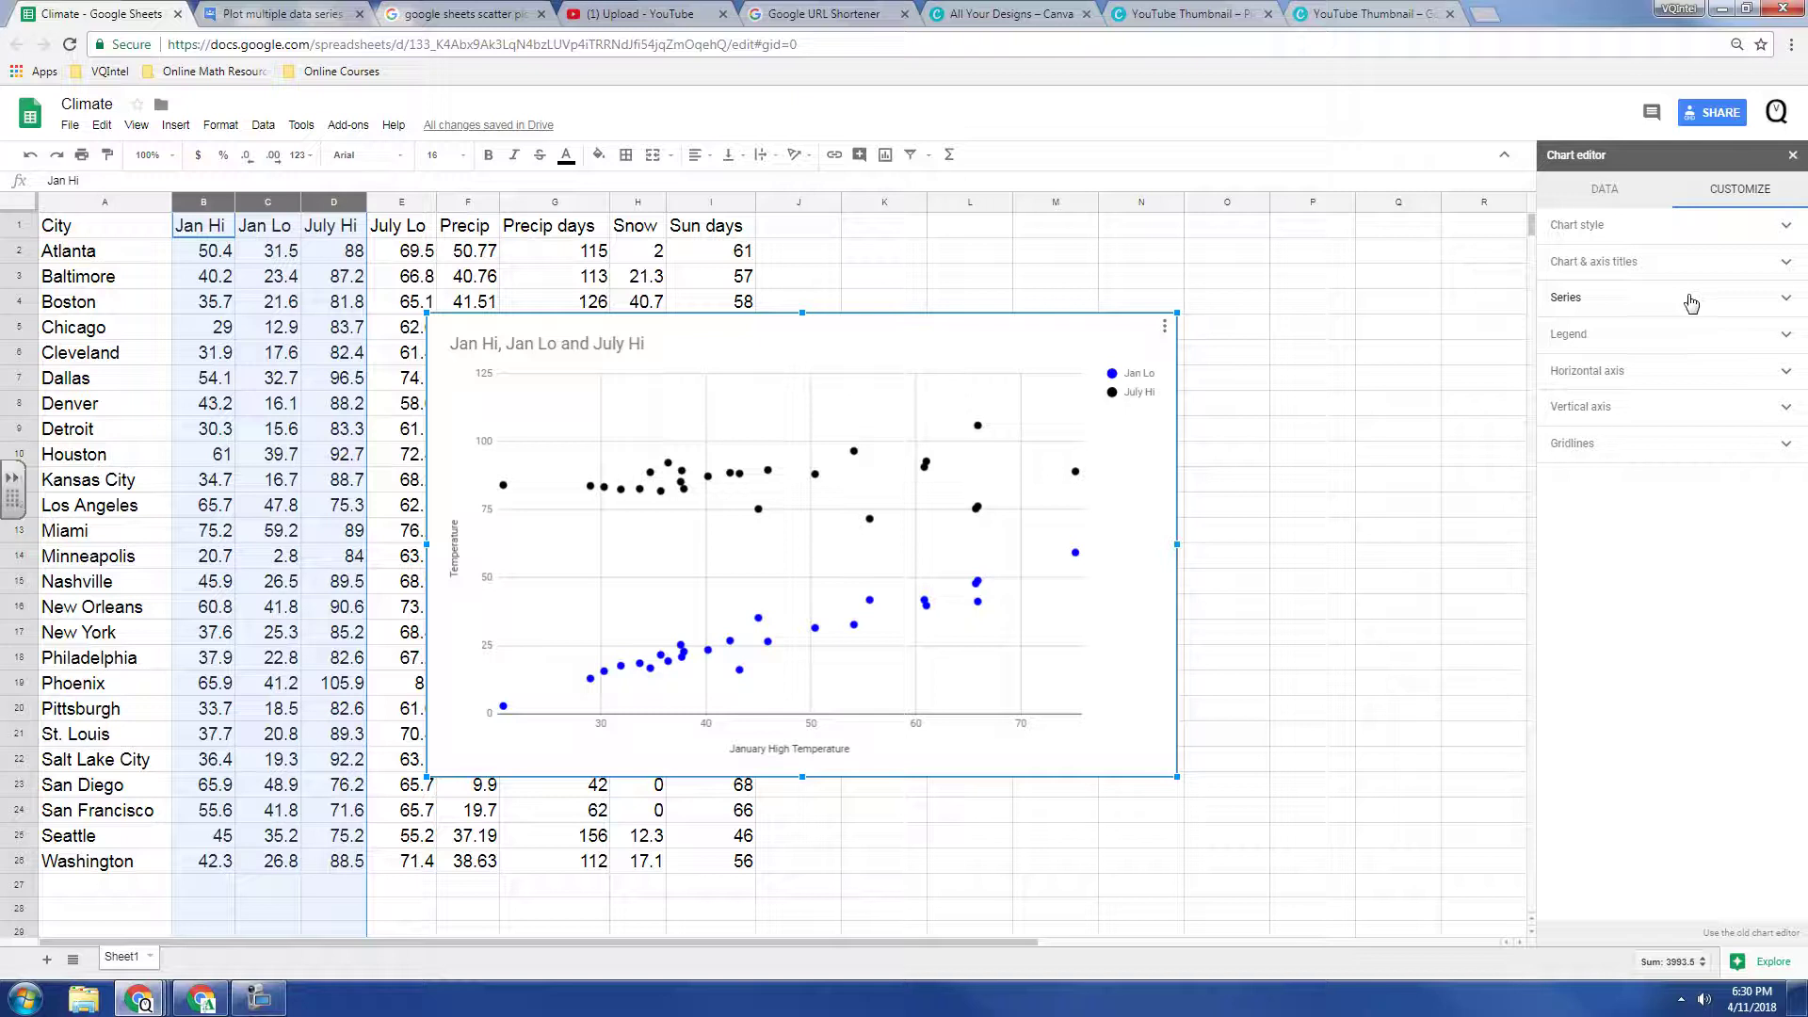
Step: Retitle the chart "January High Temp vs January Low Temp and July High Temp" and return to its data settings
double_click(641, 344)
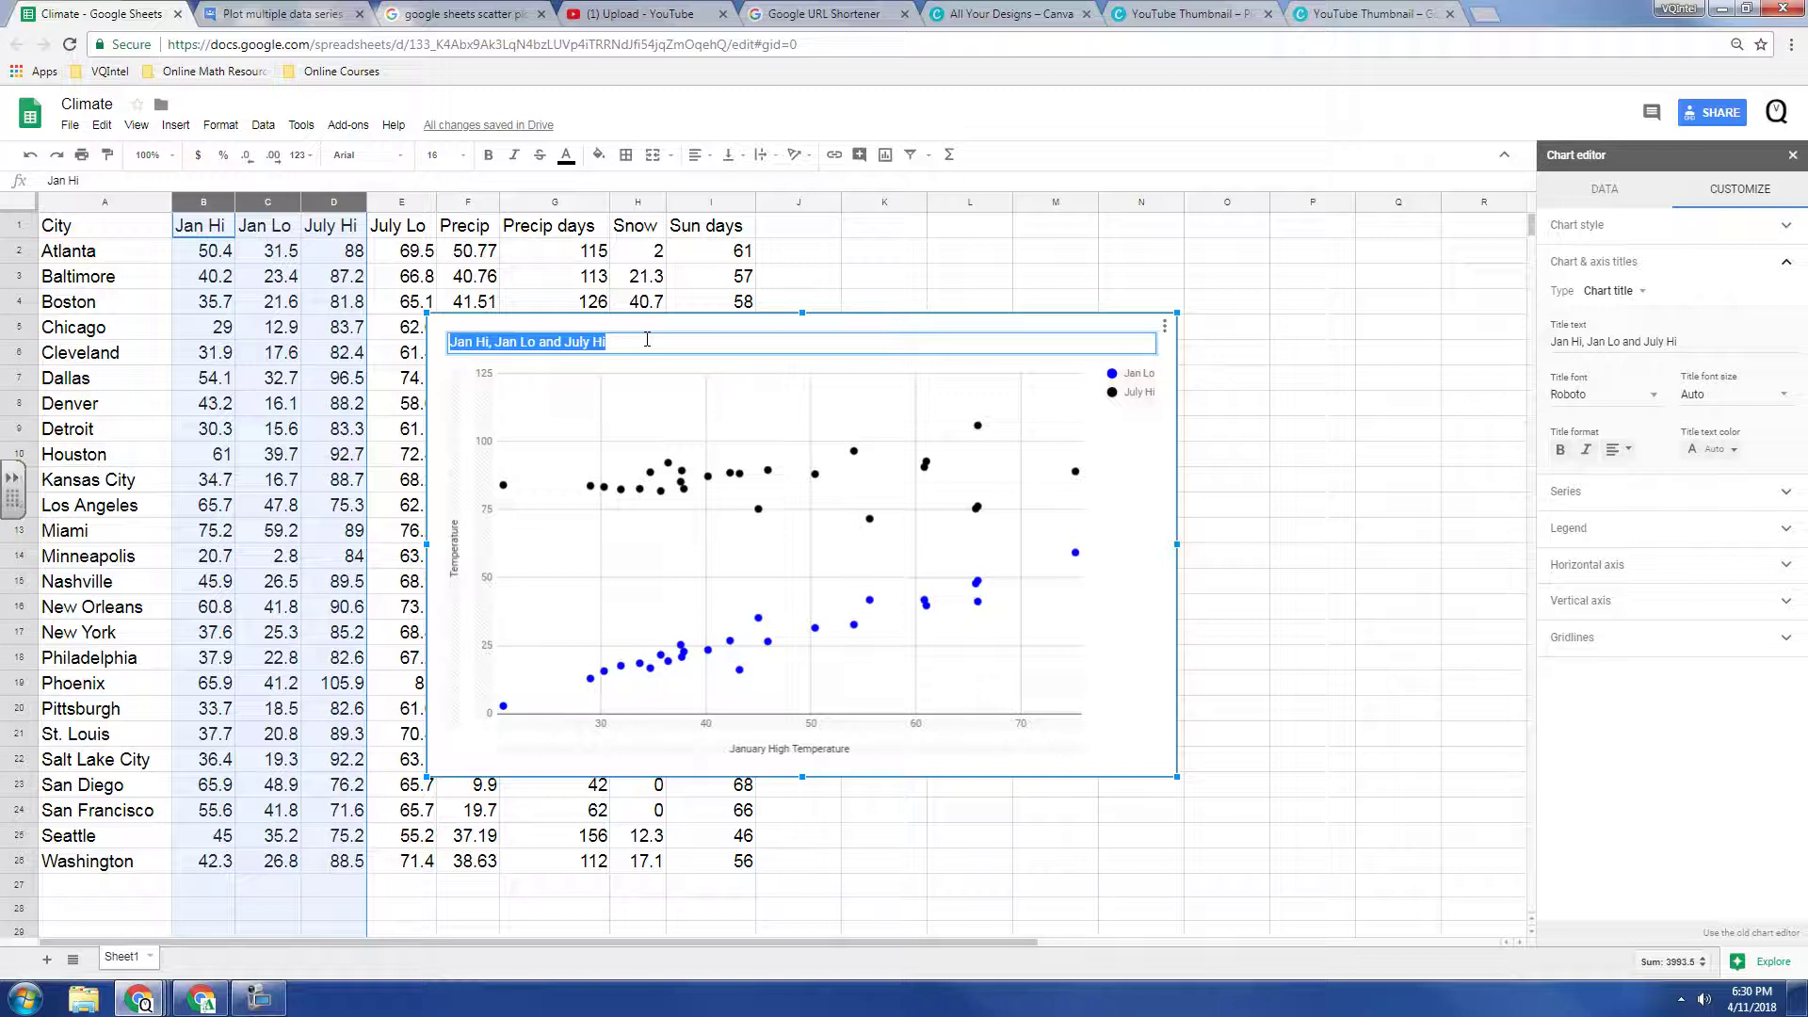
type("Janu")
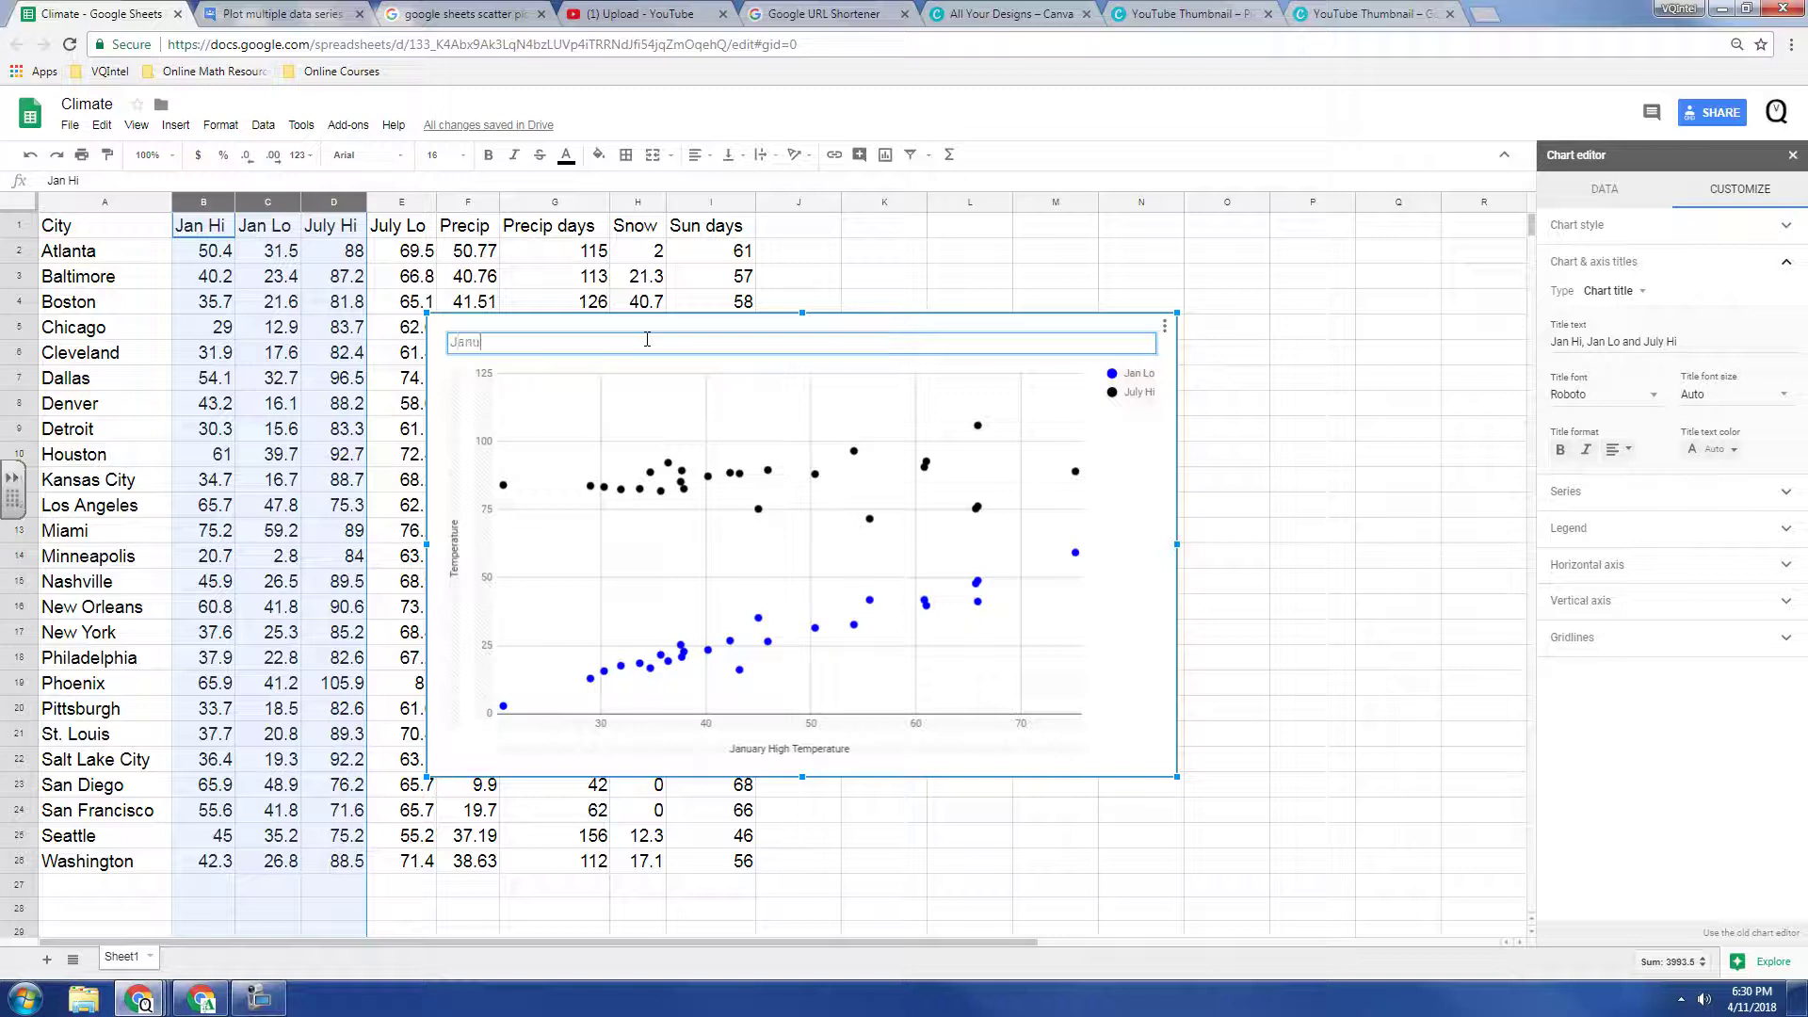
type("ary High Temp vs January Low Temp and Jul")
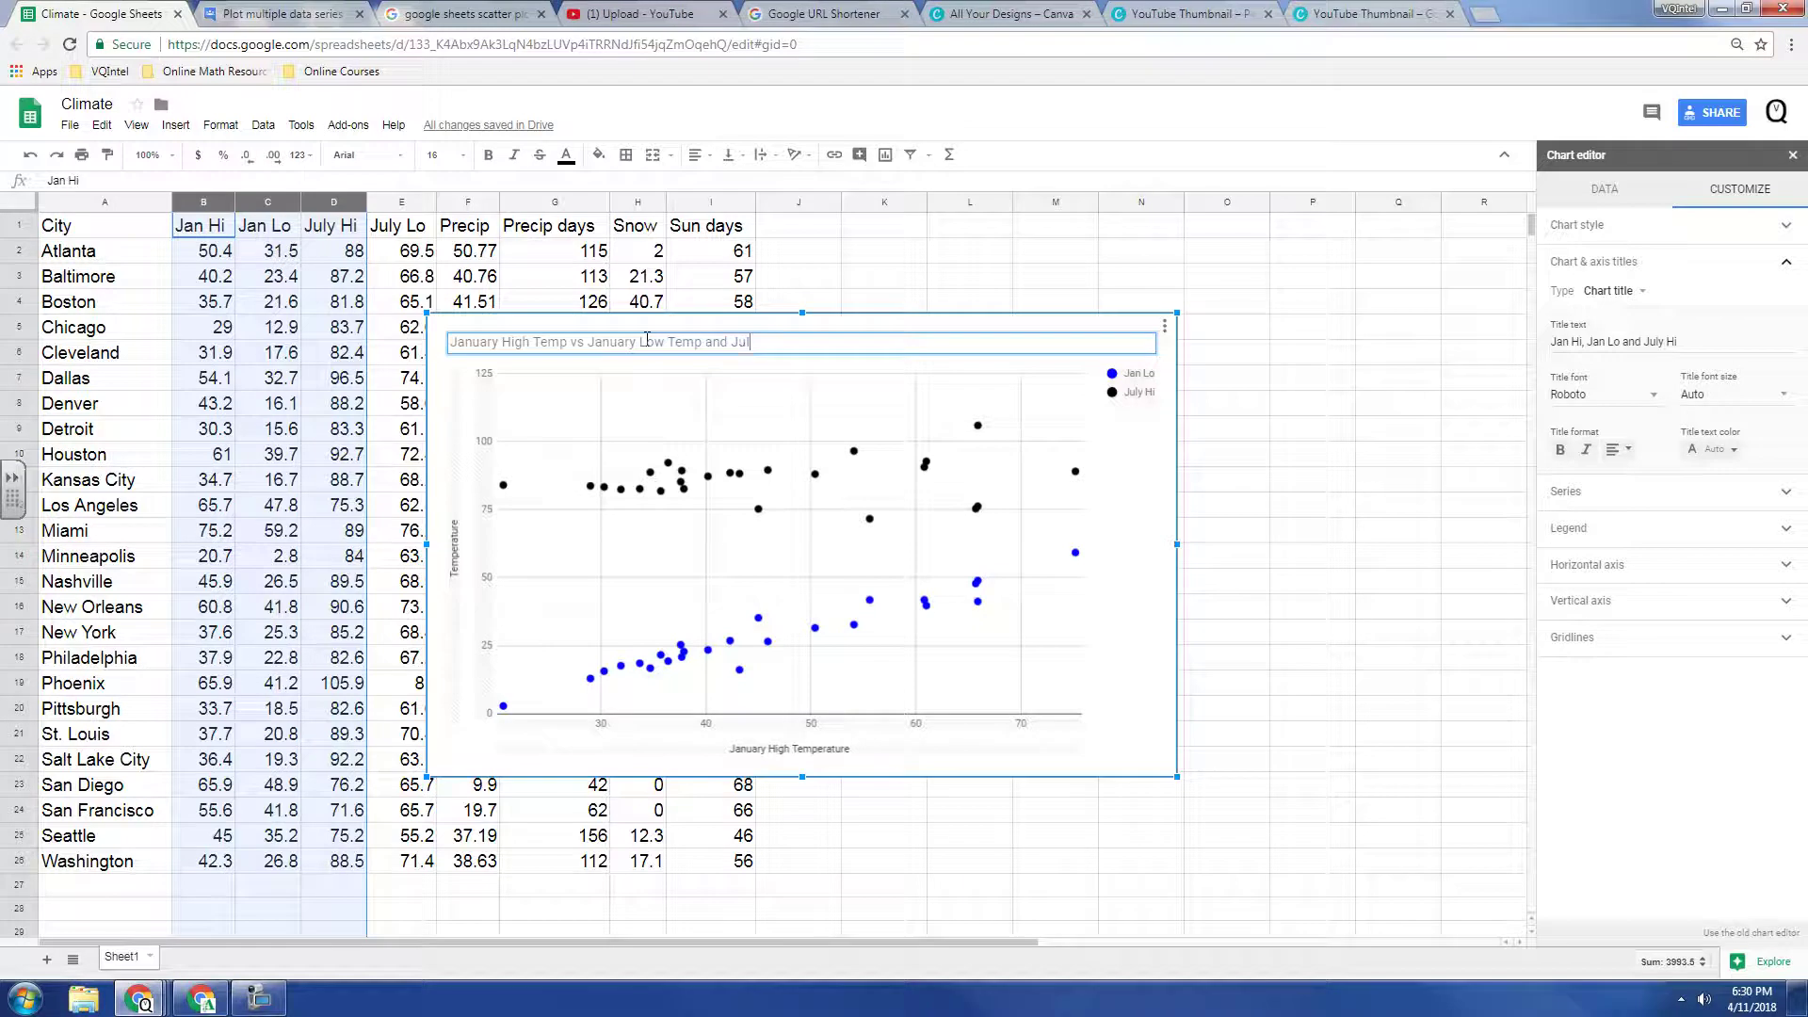
type("y High Temp")
left_click(1135, 513)
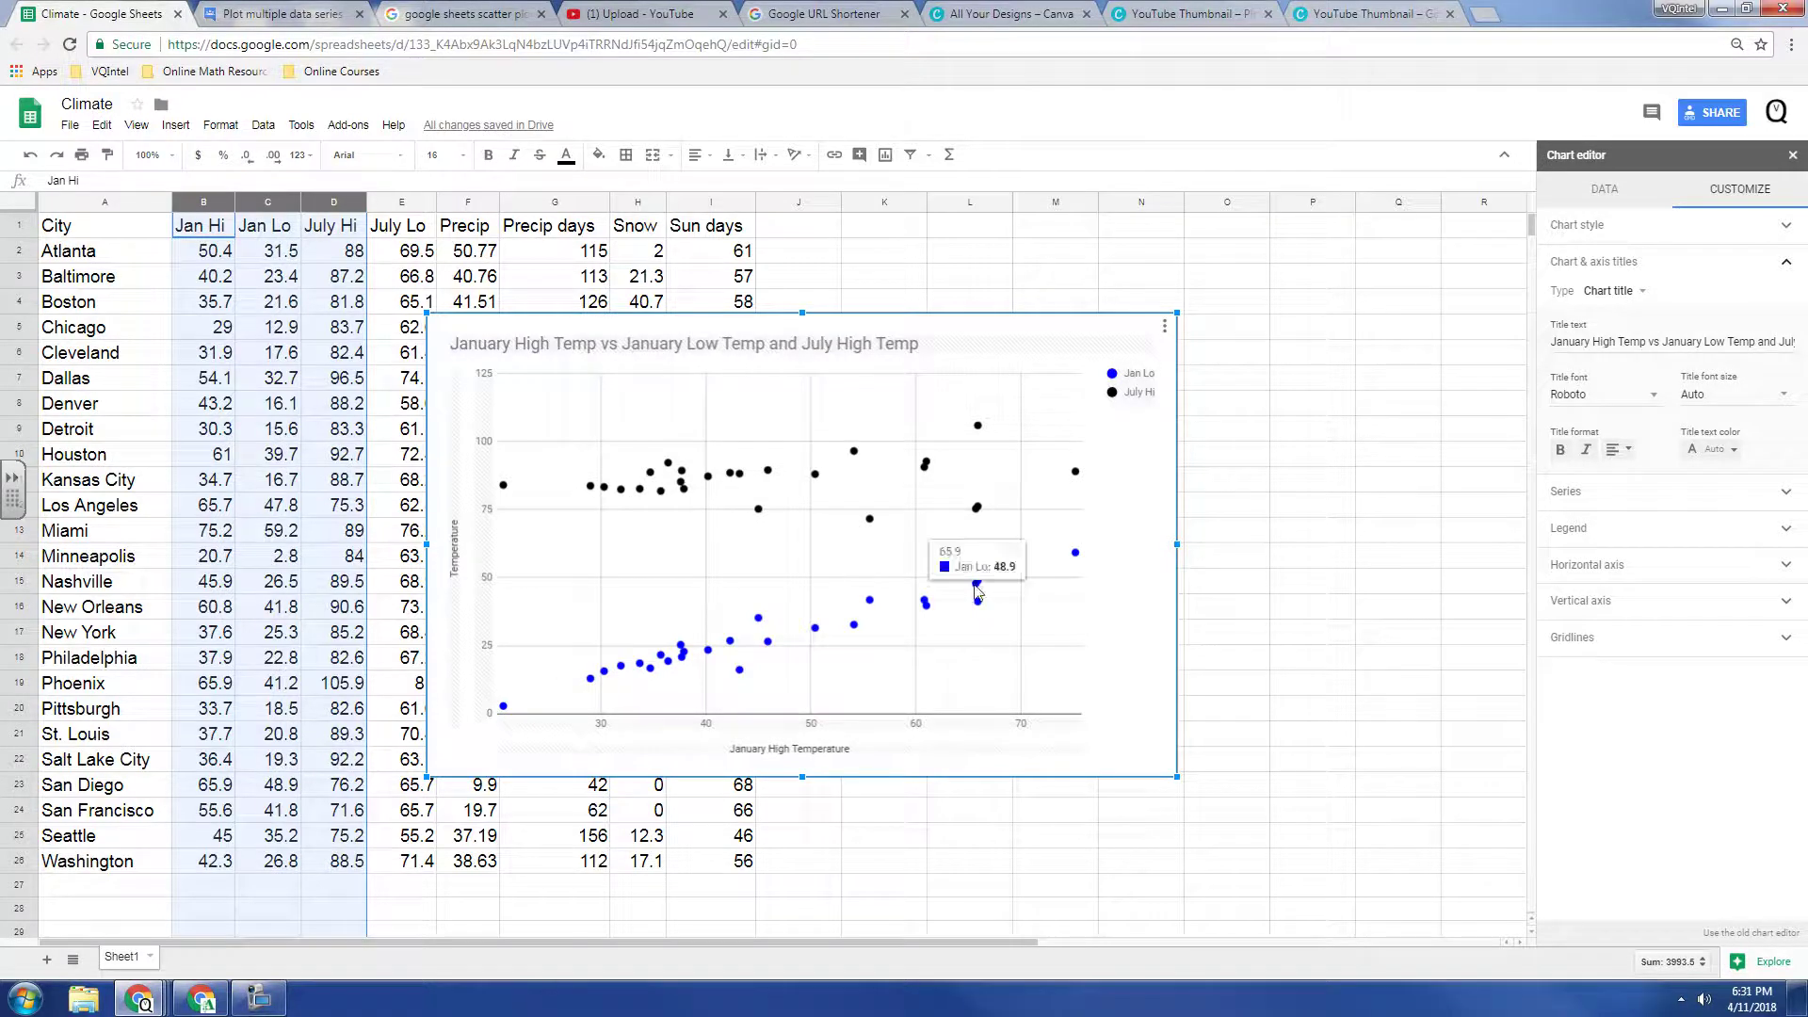
left_click(1602, 192)
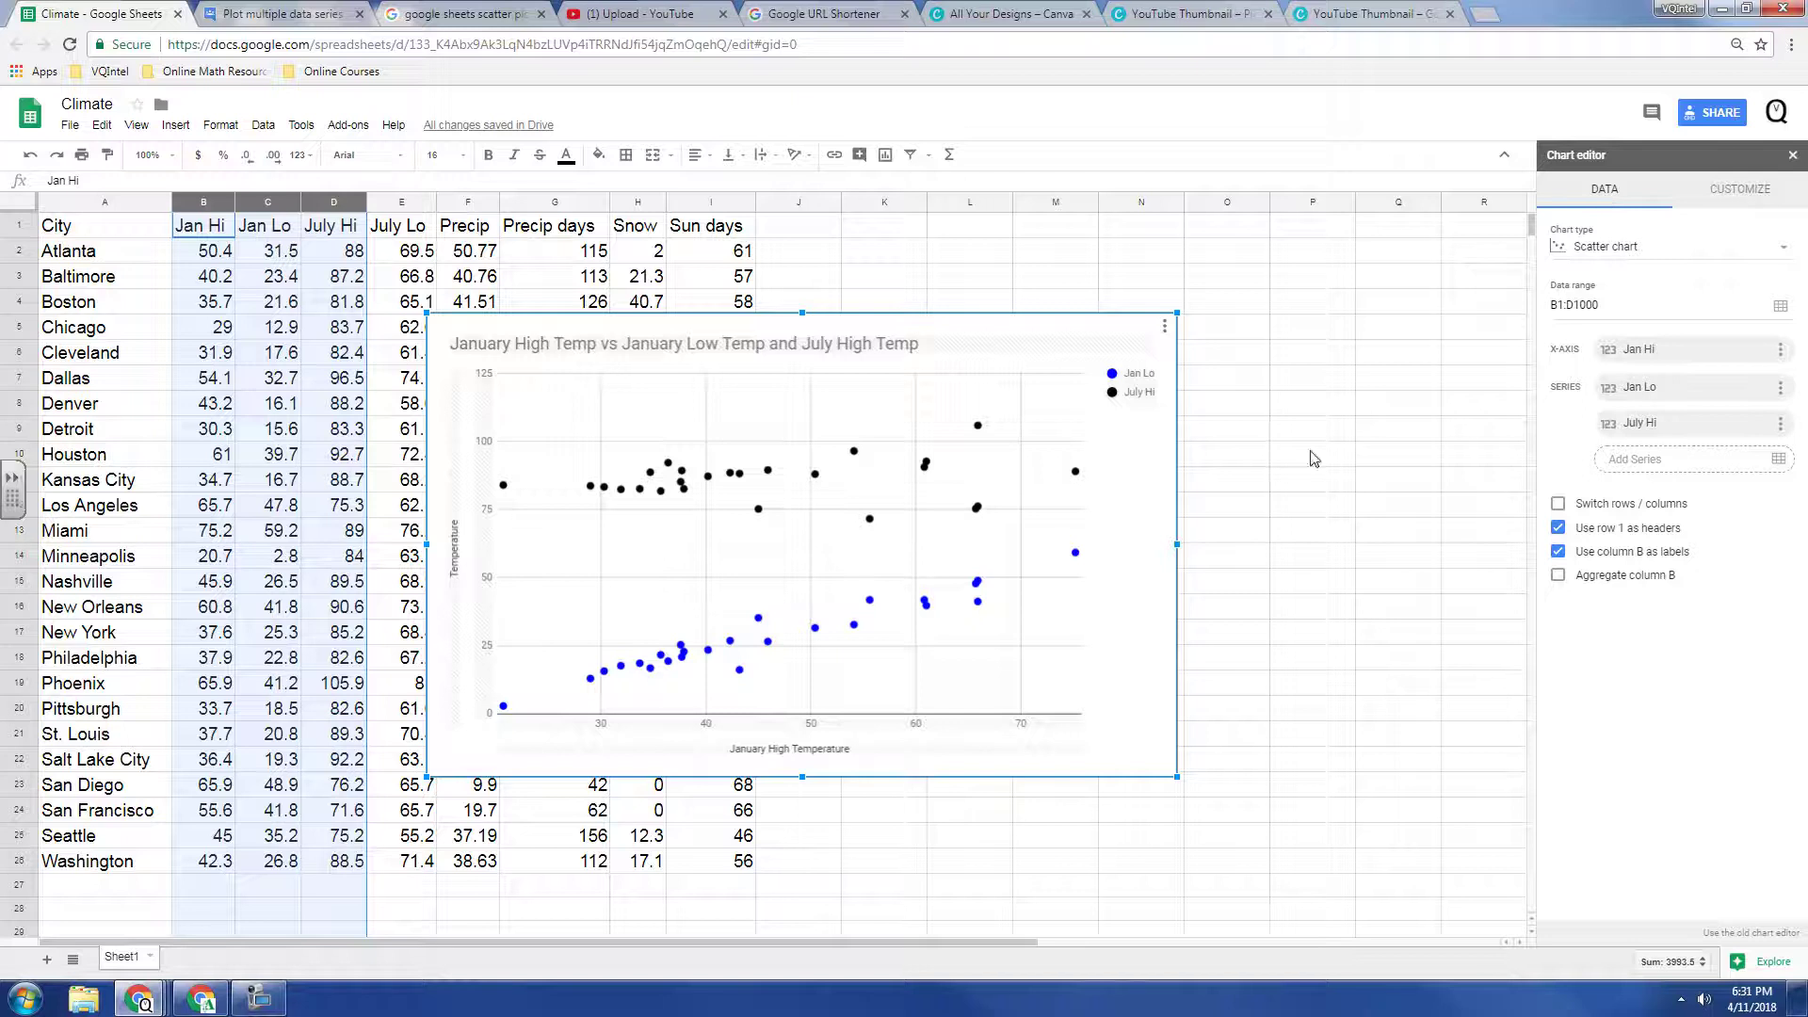